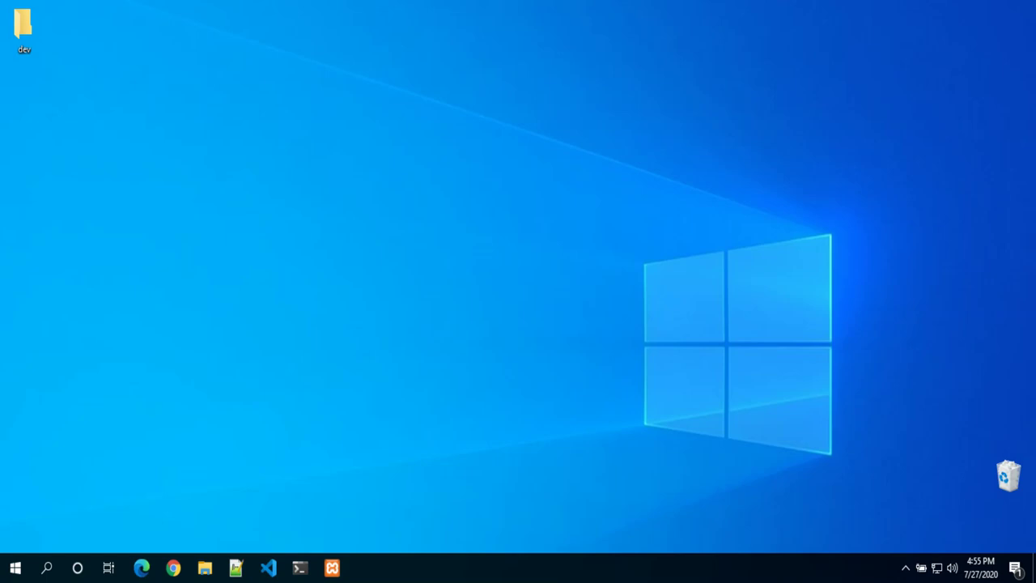
# - Open Chrome and search Google for "deployment español"
pyautogui.click(172, 567)
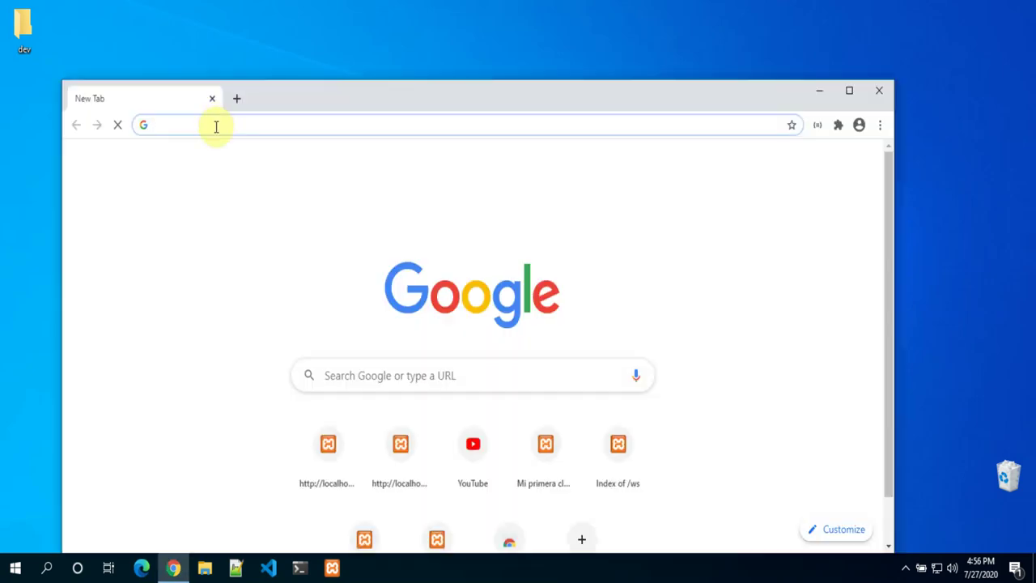
pyautogui.write('deploym')
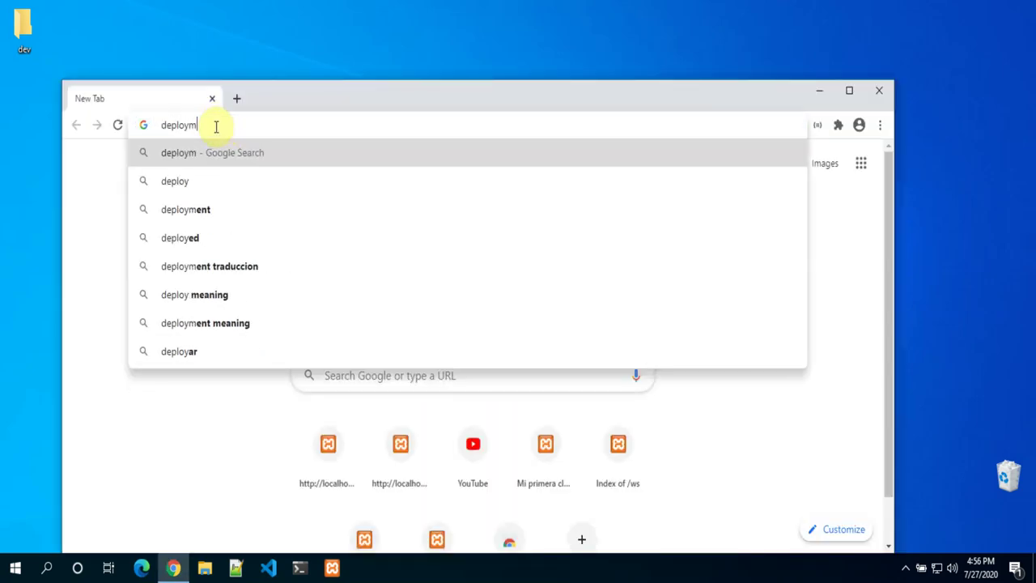
pyautogui.write('ent espa')
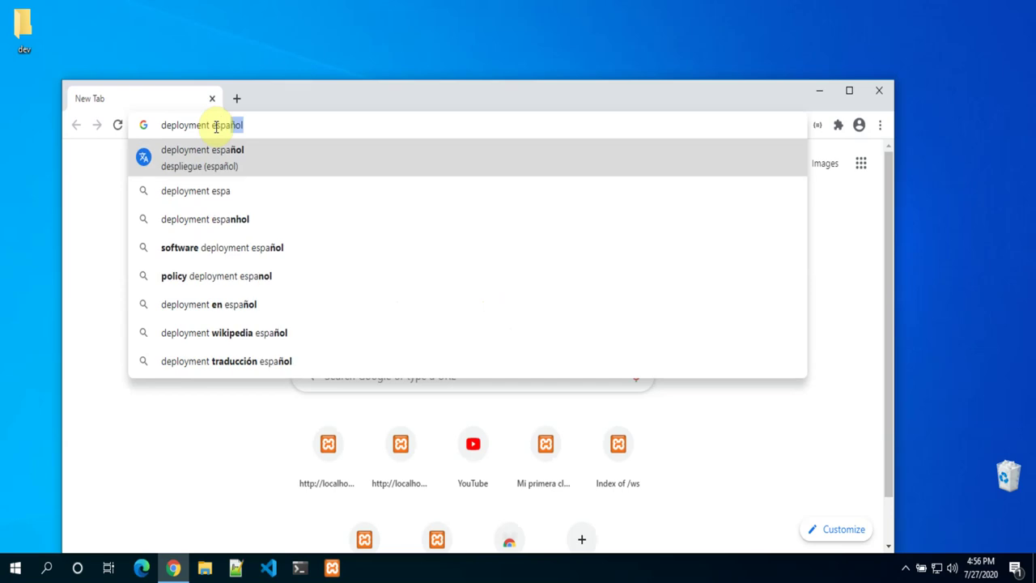
pyautogui.press('Return')
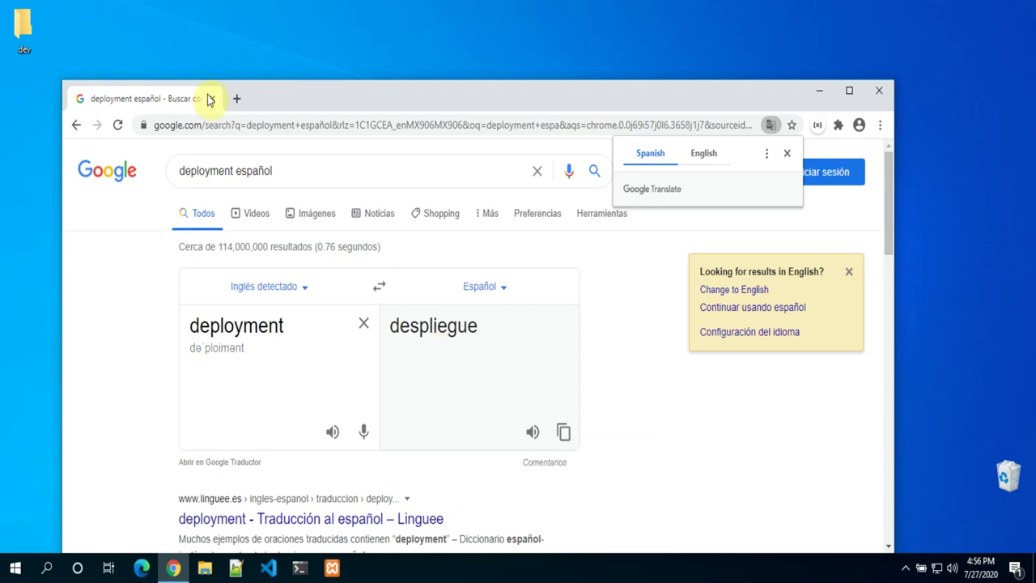
# - Search Google for "godaddy" in a new browser tab
pyautogui.click(236, 98)
pyautogui.write('do')
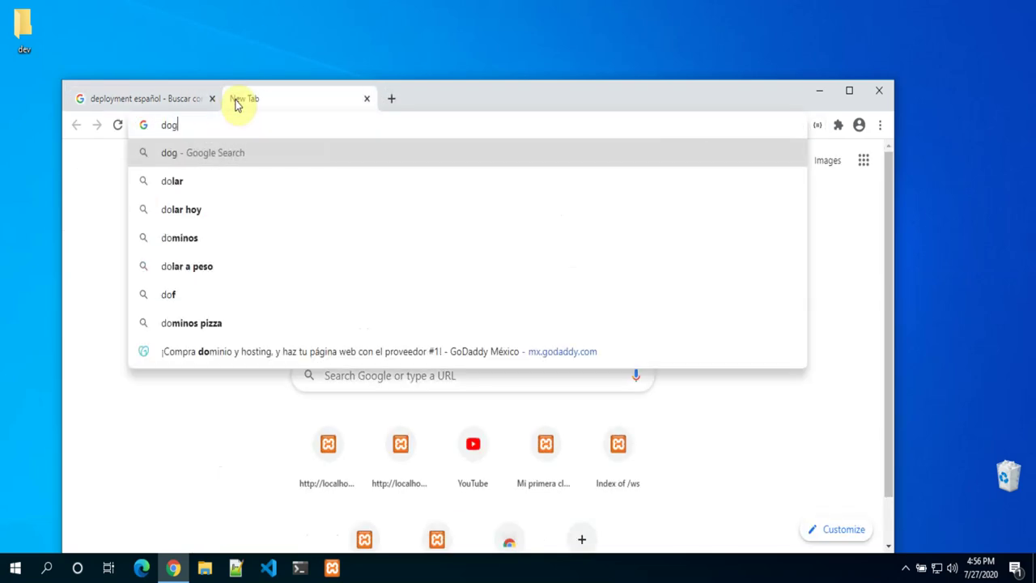
pyautogui.press('BackSpace')
pyautogui.write('godadydy')
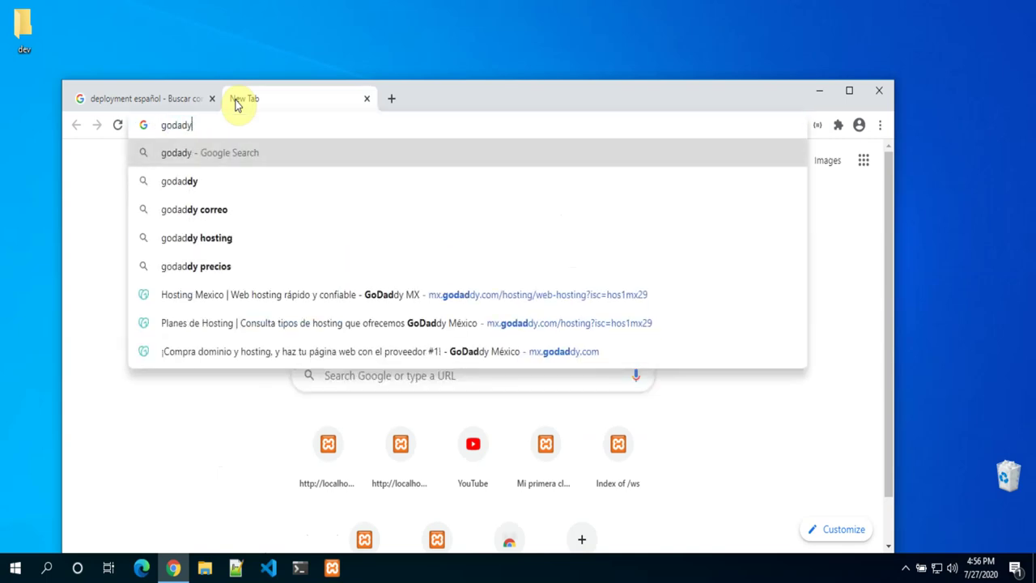
pyautogui.press('BackSpace')
pyautogui.press('BackSpace')
pyautogui.press('BackSpace')
pyautogui.write('d')
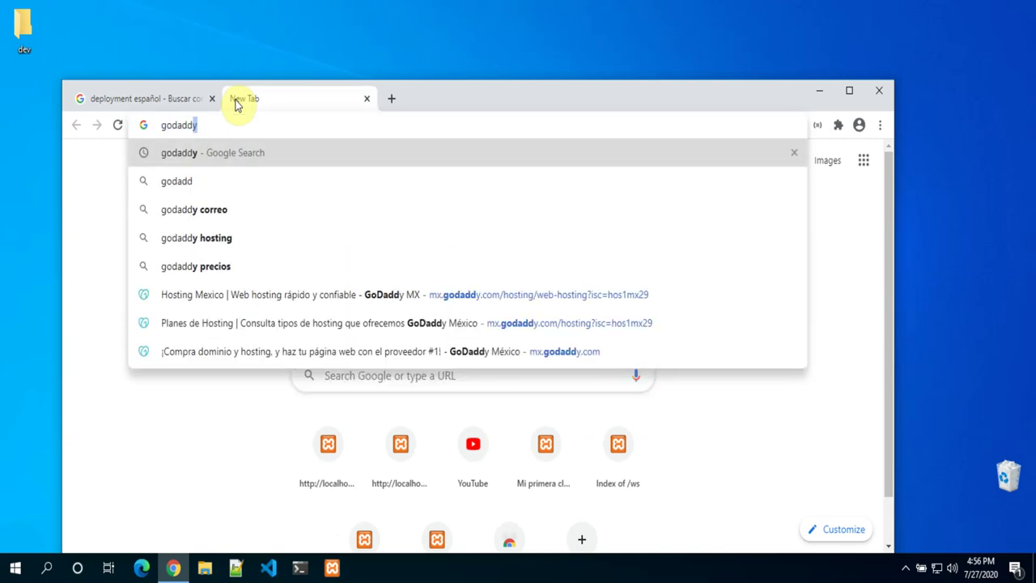
pyautogui.press('Return')
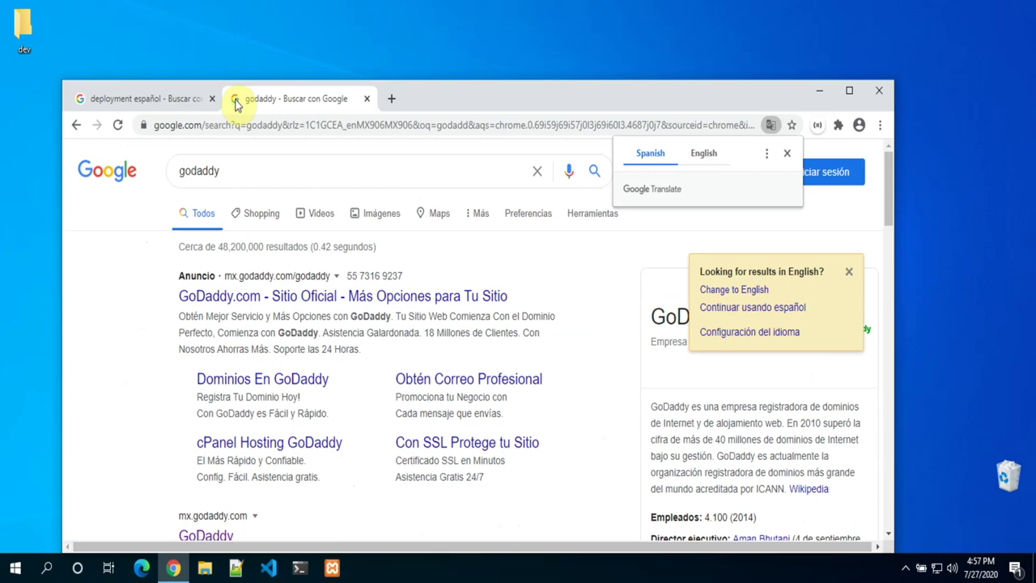
# - Open GoDaddy's Web Hosting page from the site's Hosting section, maximize the browser window and bring the plan comparison into view
pyautogui.click(239, 448)
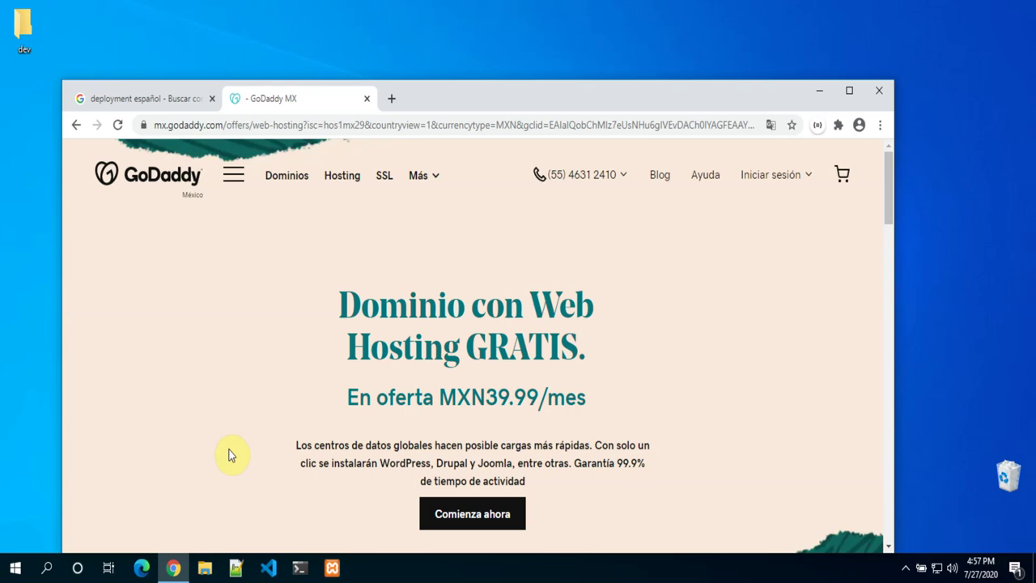
pyautogui.click(165, 178)
pyautogui.click(234, 214)
pyautogui.click(108, 336)
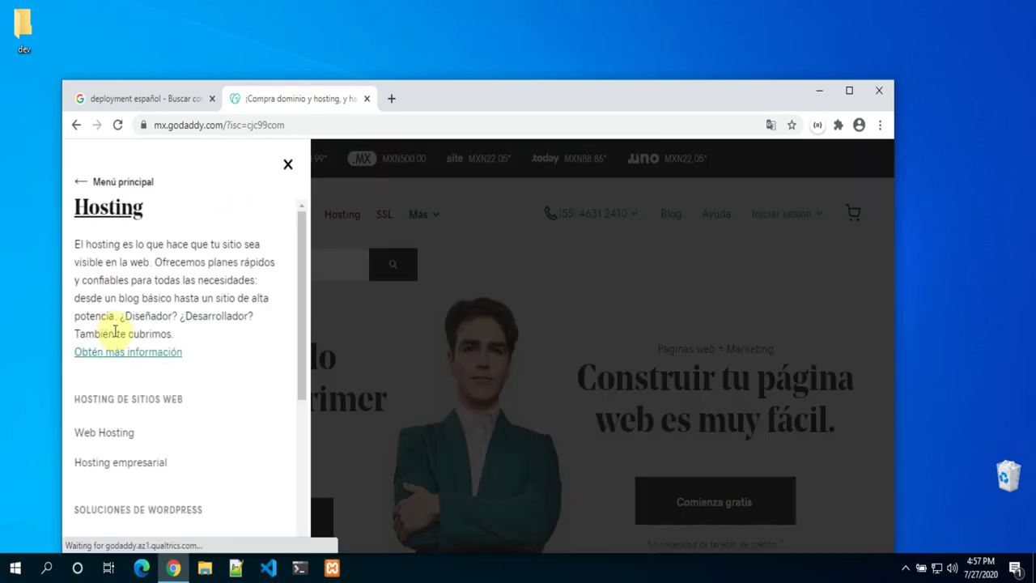
pyautogui.scroll(-1, 97, 331)
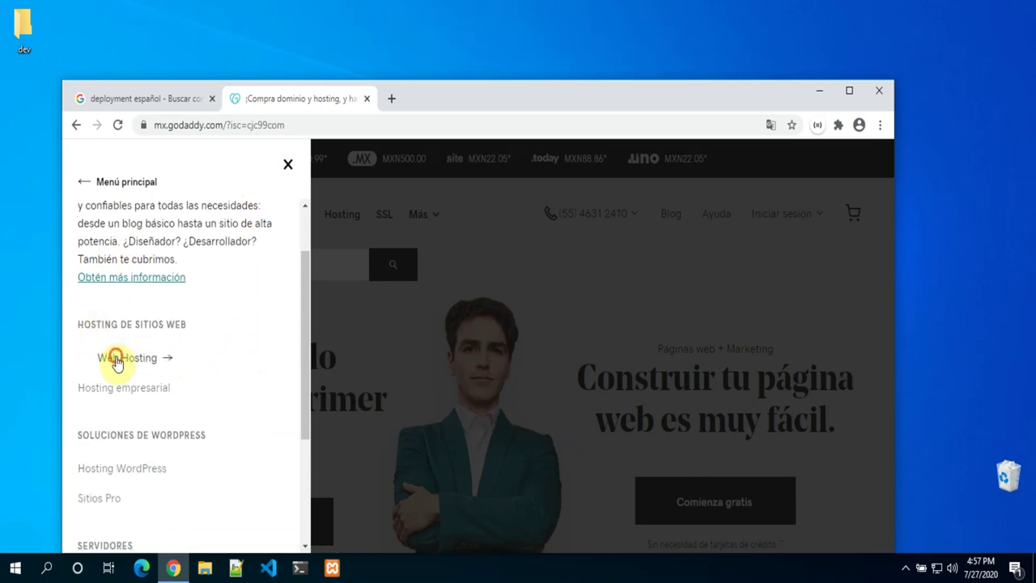
pyautogui.click(108, 358)
pyautogui.doubleClick(478, 100)
pyautogui.scroll(-1, 389, 316)
pyautogui.scroll(-5, 414, 332)
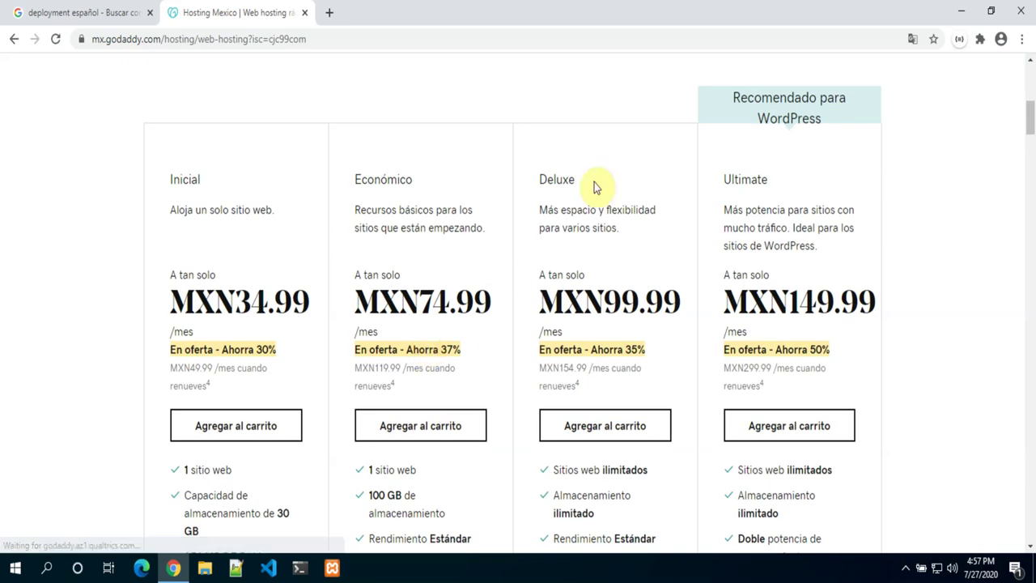
# - Examine the Deluxe plan's promotional and renewal prices and the Inicial plan's monthly price
pyautogui.moveTo(539, 180); pyautogui.dragTo(661, 375)
pyautogui.click(572, 363)
pyautogui.click(539, 371)
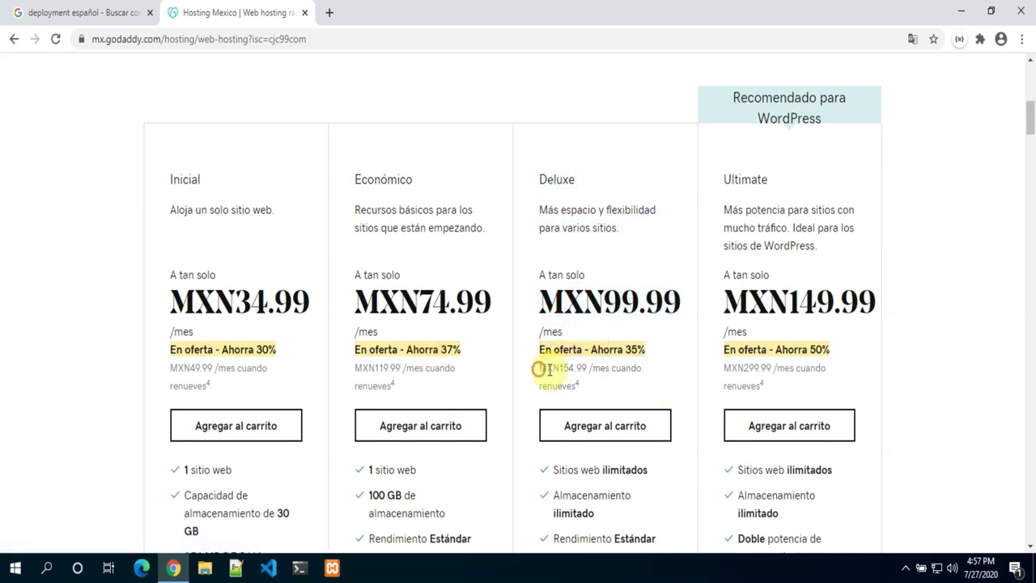
pyautogui.moveTo(606, 301); pyautogui.dragTo(682, 302)
pyautogui.moveTo(538, 371); pyautogui.dragTo(588, 370)
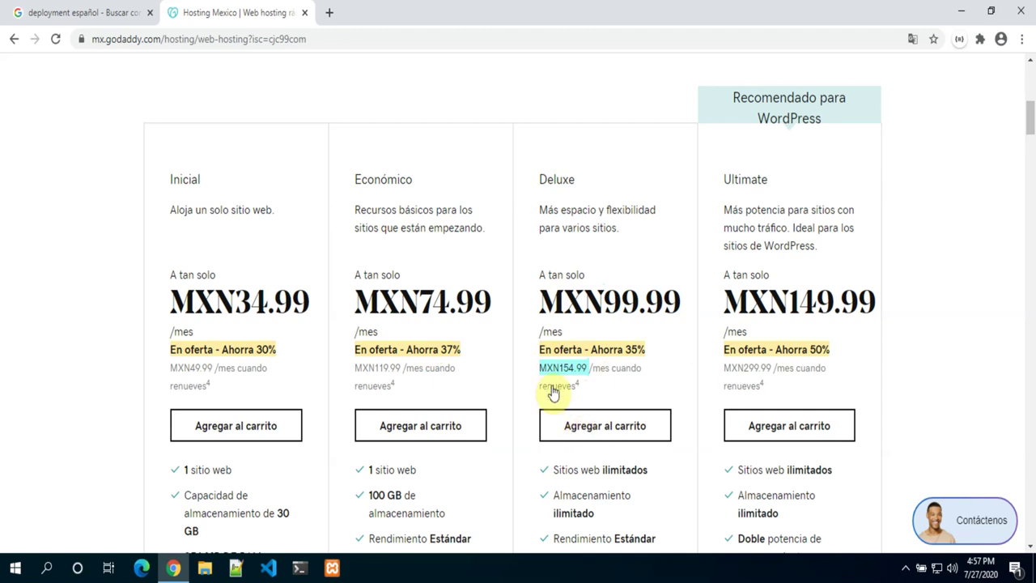
pyautogui.moveTo(235, 301); pyautogui.dragTo(319, 302)
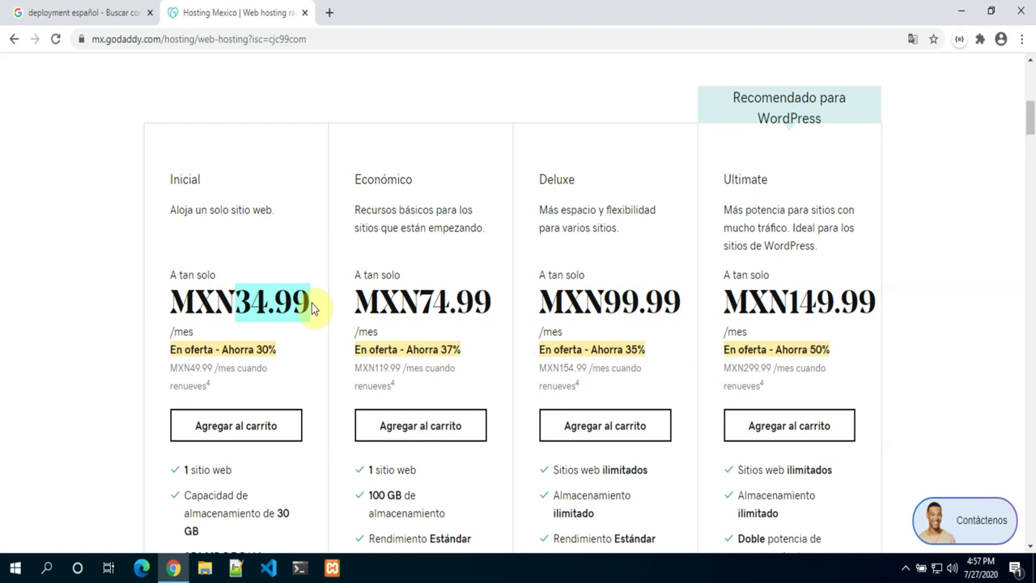
# - Compare the number of databases included in the Inicial, Económico and Deluxe hosting plans
pyautogui.scroll(-3, 324, 307)
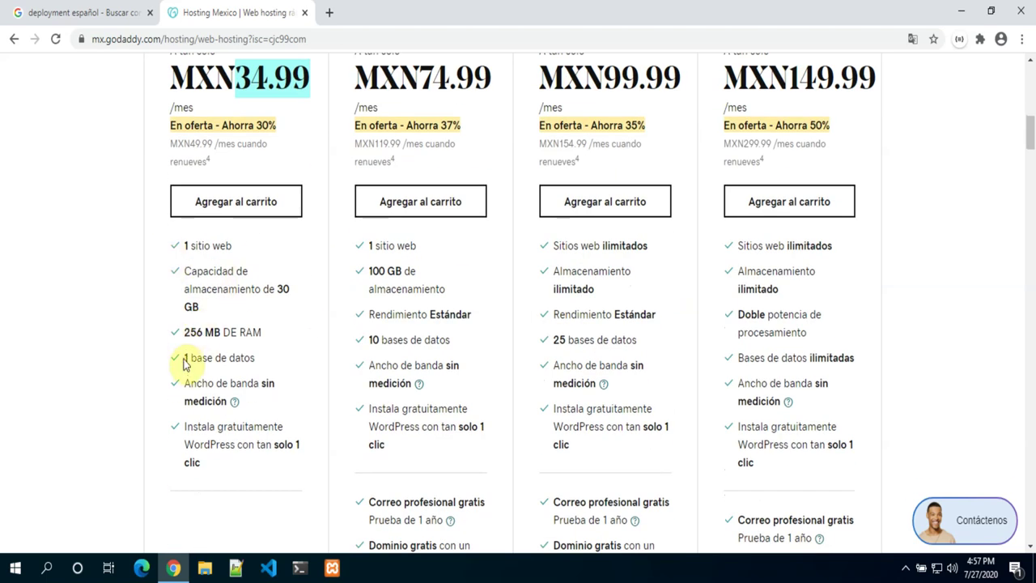
pyautogui.click(183, 354)
pyautogui.moveTo(247, 362); pyautogui.dragTo(254, 364)
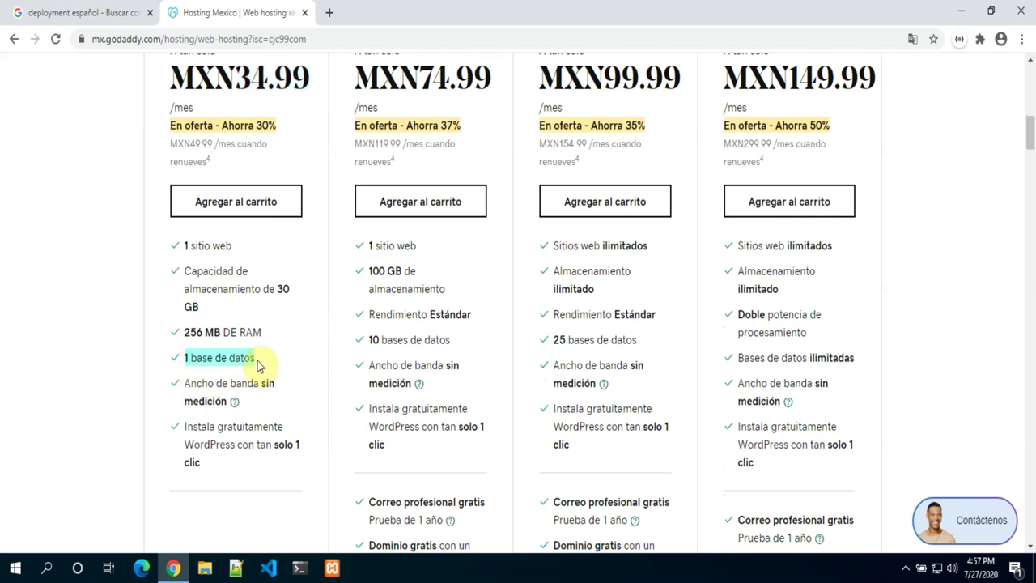
pyautogui.moveTo(374, 340); pyautogui.dragTo(461, 343)
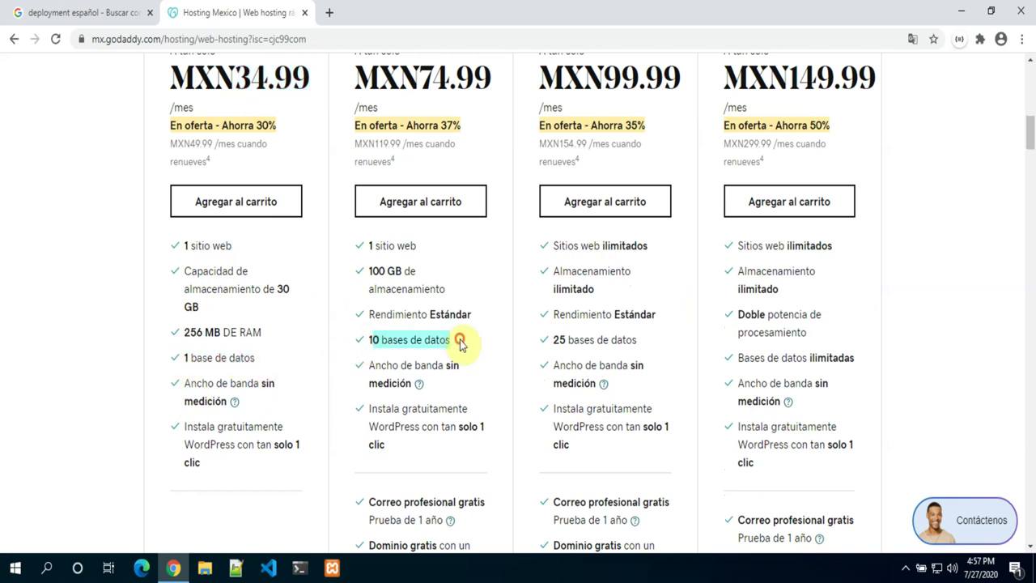
pyautogui.moveTo(551, 341); pyautogui.dragTo(633, 344)
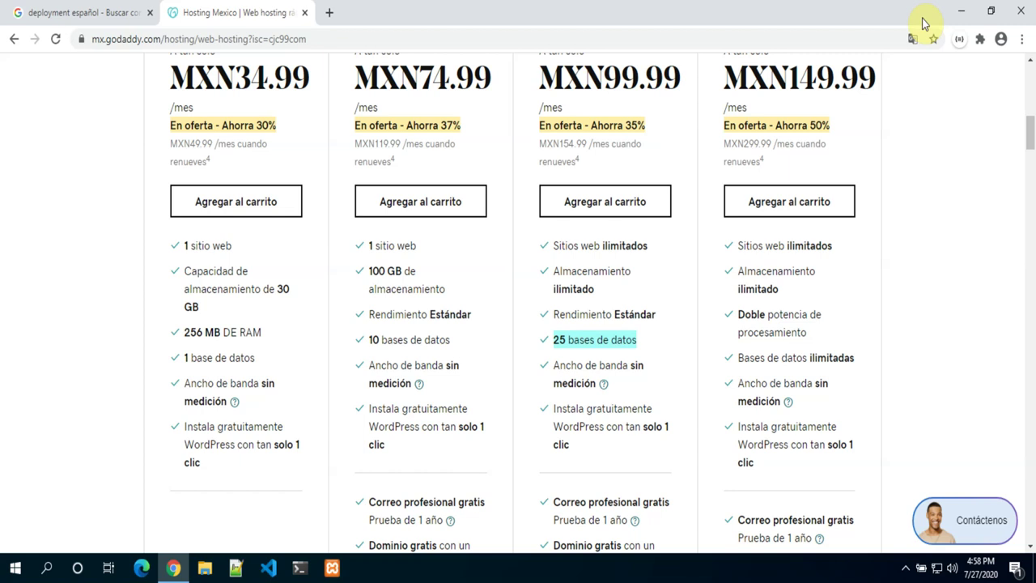
# - Examine the applications and technologies supported by the hosting, including cPanel for Linux, MySQL, Python and PHP
pyautogui.scroll(-10, 636, 356)
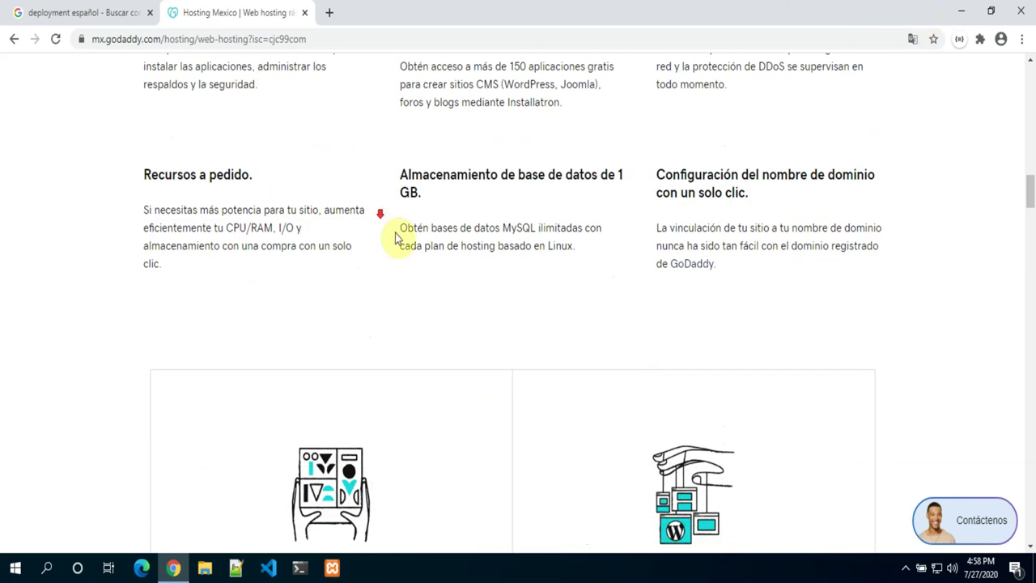
pyautogui.scroll(-12, 467, 245)
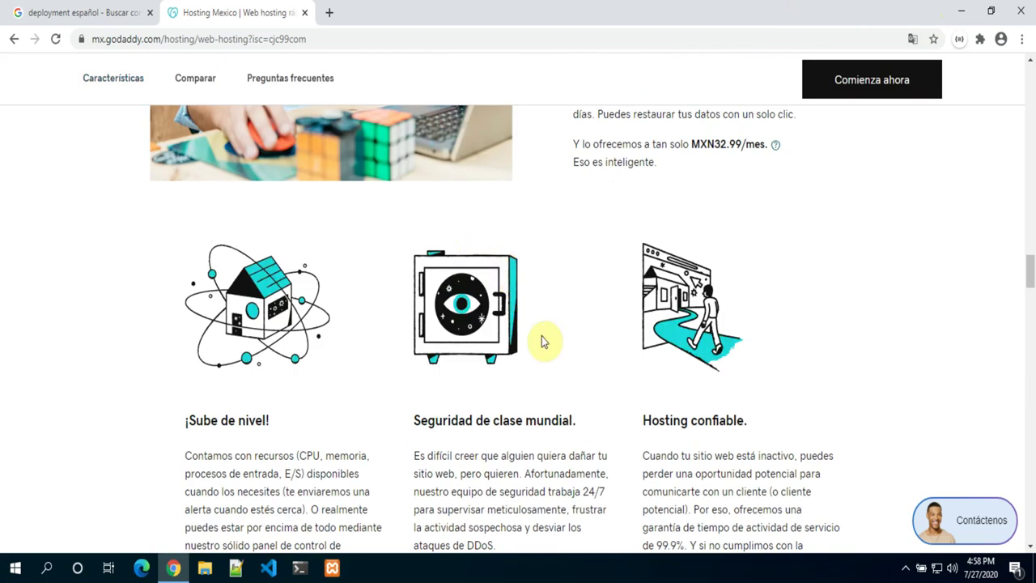
pyautogui.scroll(-8, 567, 362)
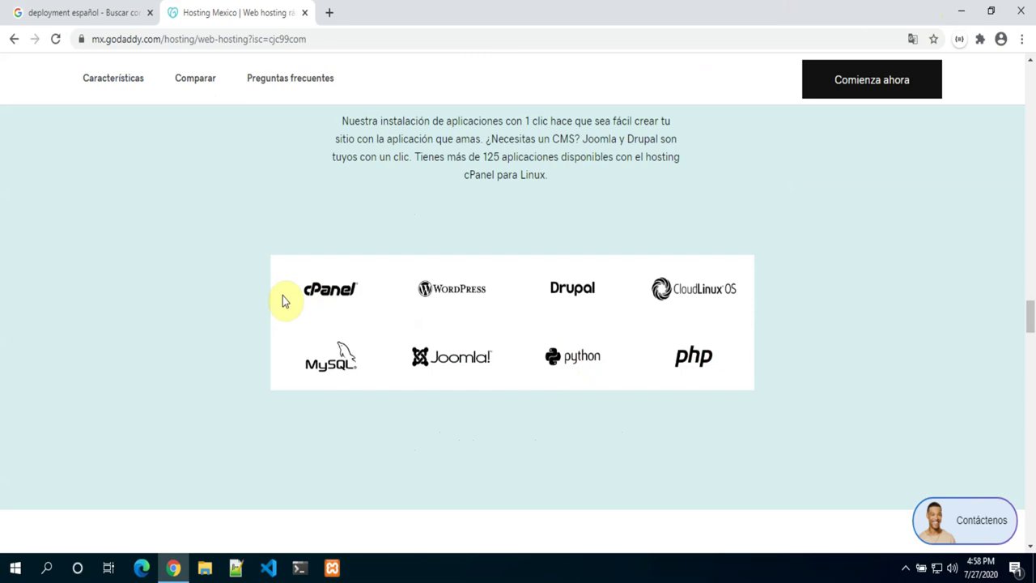
pyautogui.moveTo(187, 213); pyautogui.dragTo(768, 423)
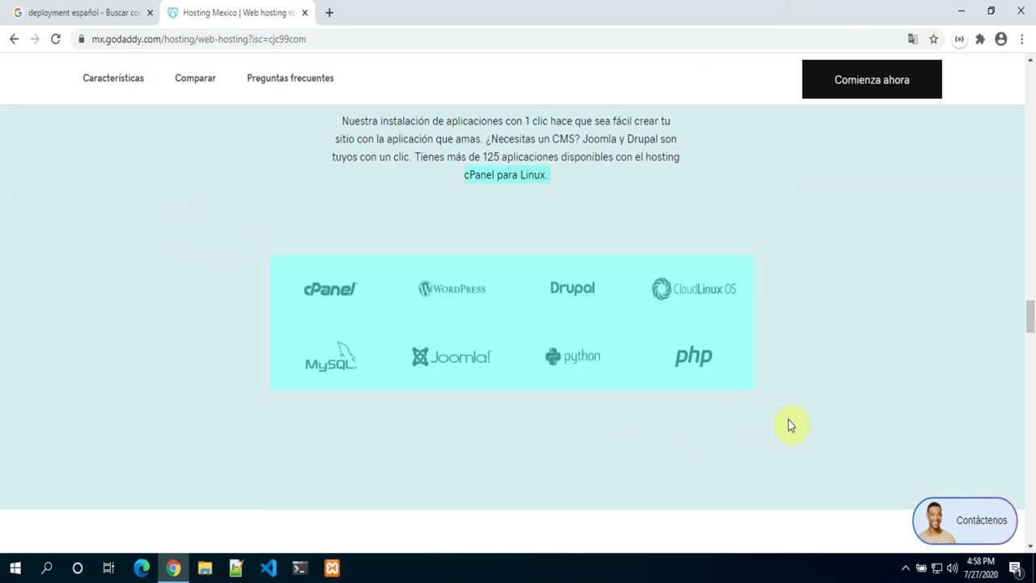
pyautogui.click(475, 175)
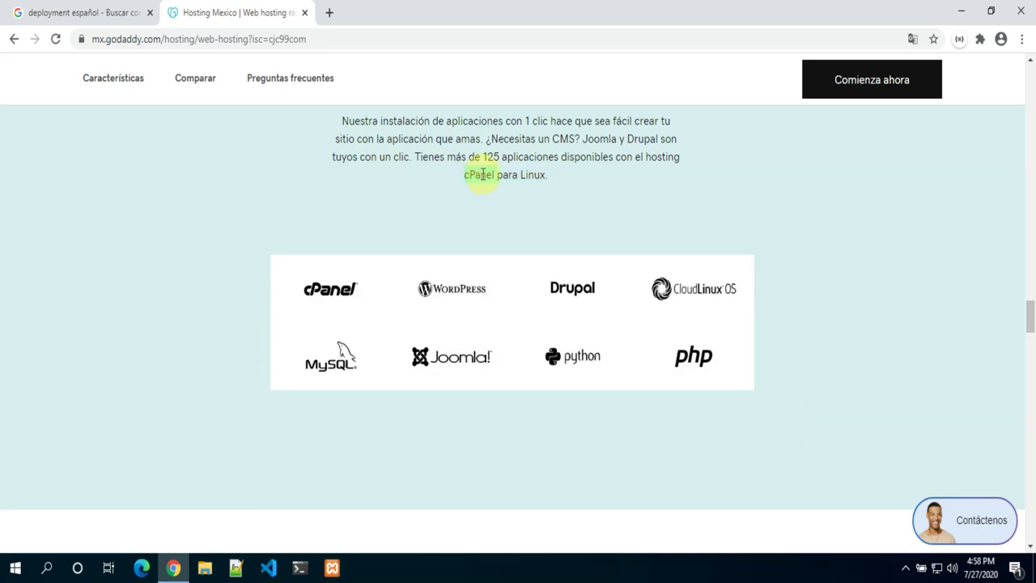
pyautogui.doubleClick(528, 174)
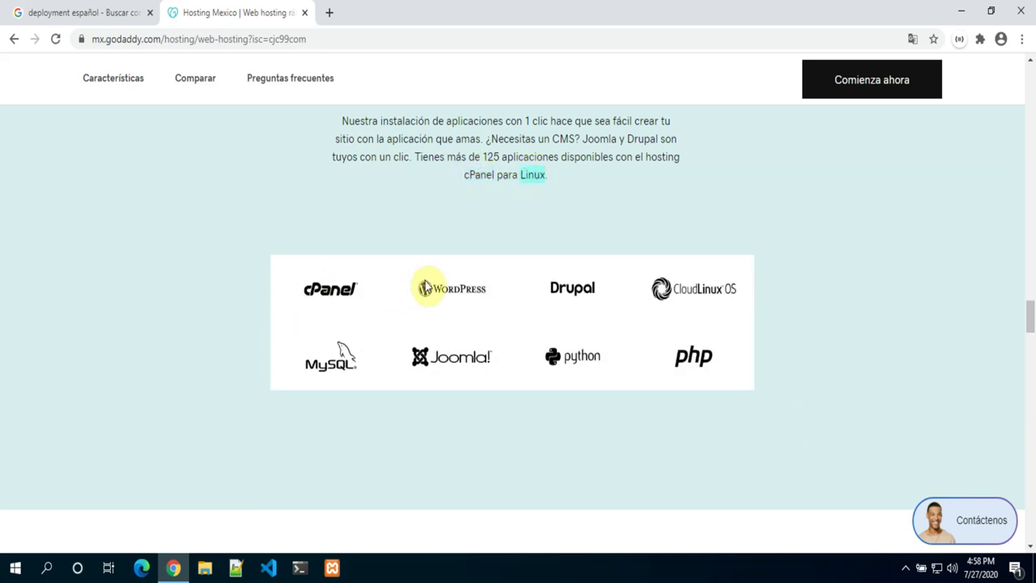
pyautogui.moveTo(669, 352); pyautogui.dragTo(539, 359)
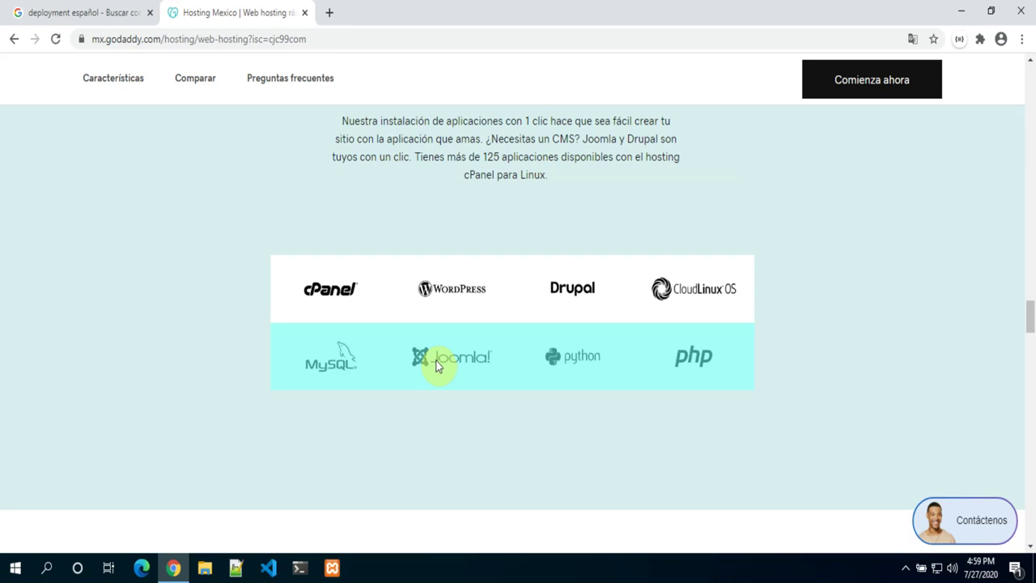
# - Dismiss the GoDaddy survey, close the hosting page's tab and minimize the browser
pyautogui.click(961, 11)
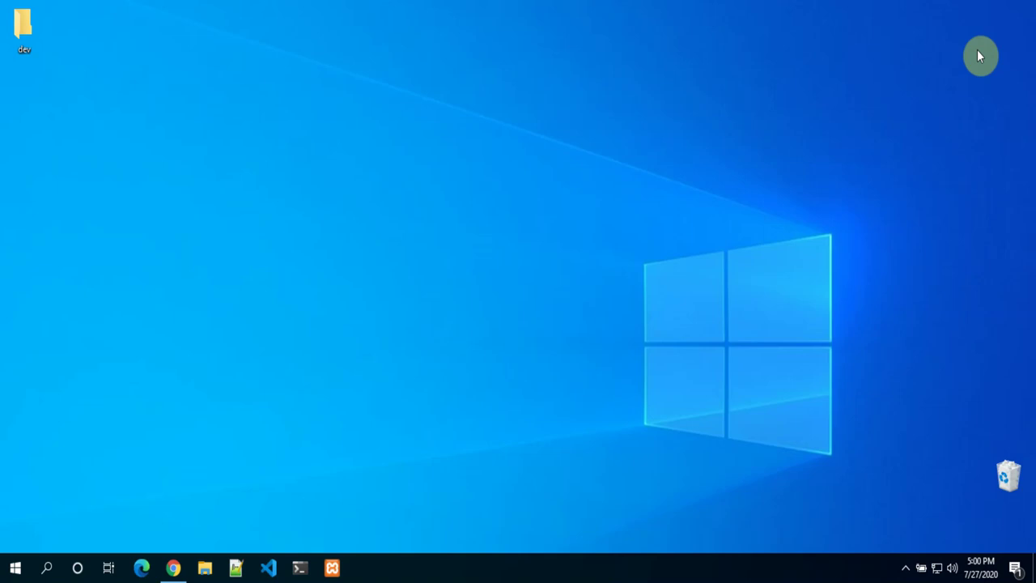
pyautogui.click(173, 568)
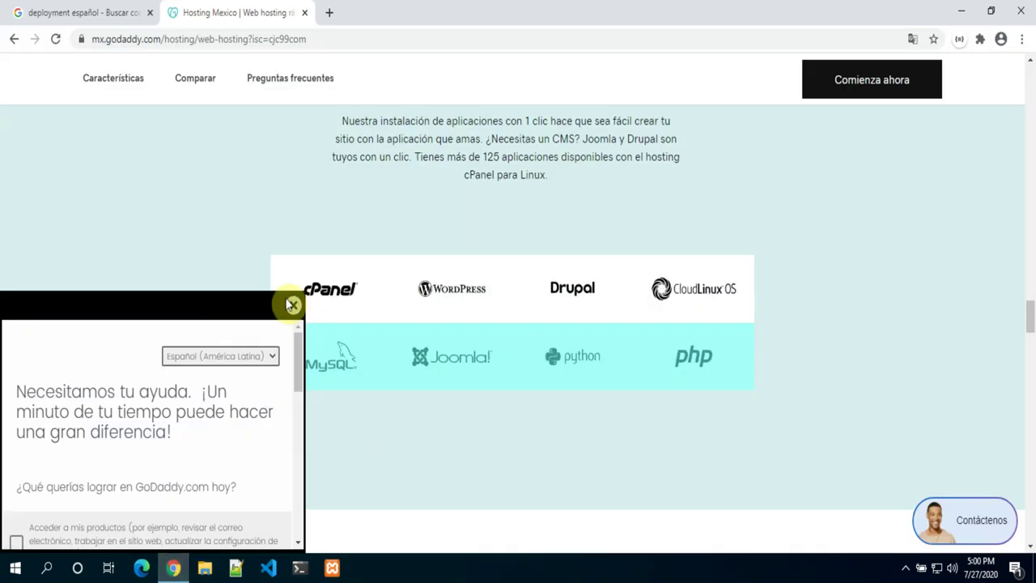
pyautogui.click(294, 306)
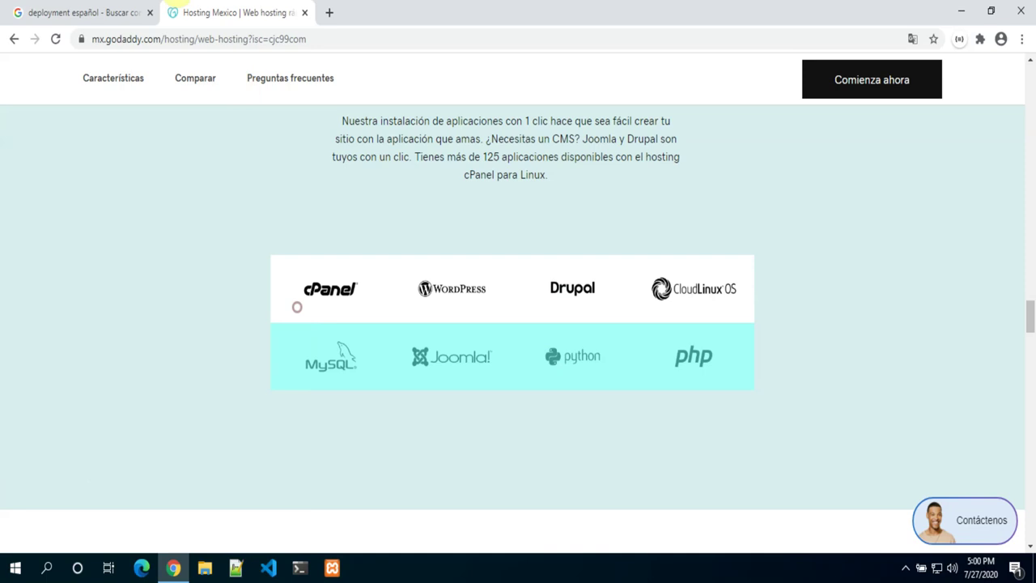
pyautogui.click(305, 12)
pyautogui.click(960, 10)
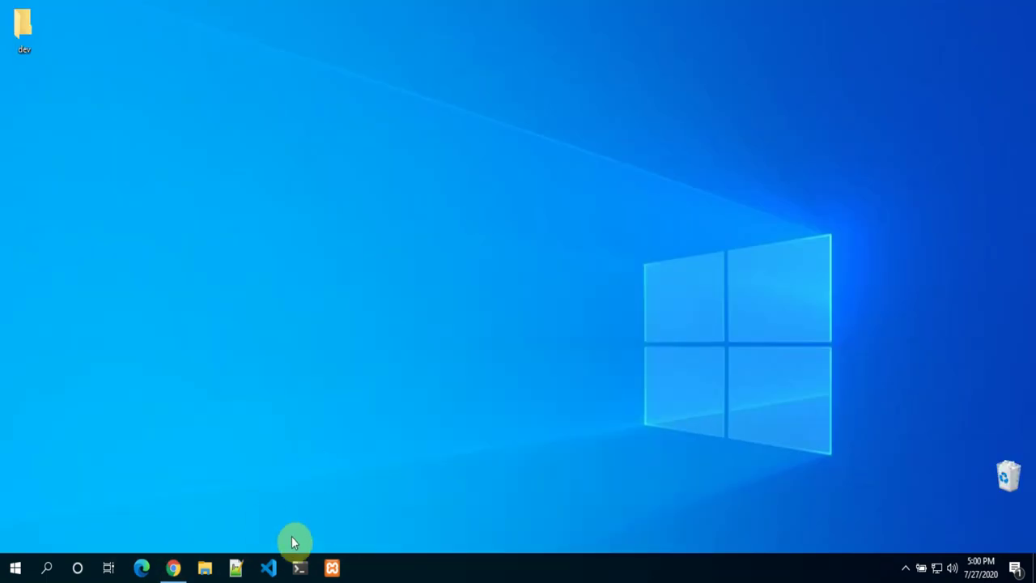
# - Open and close Visual Studio Code, and display the xampp php folder in File Explorer
pyautogui.click(272, 571)
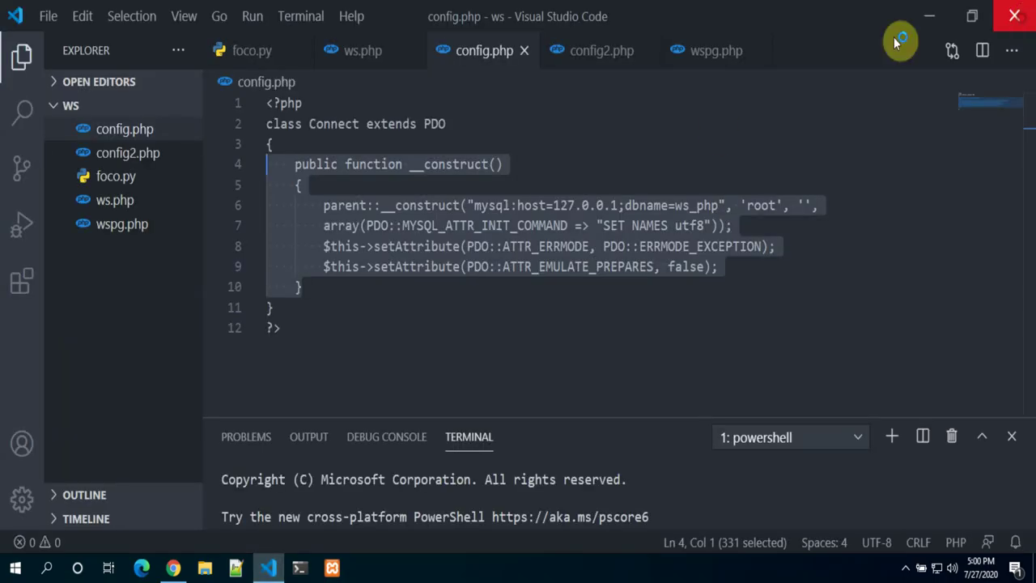
pyautogui.click(1022, 22)
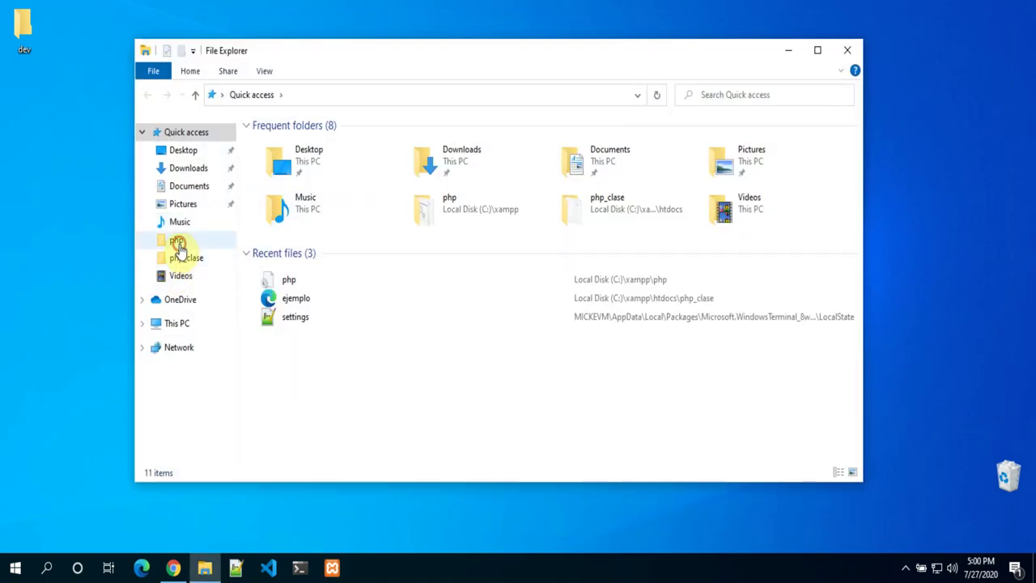
pyautogui.click(179, 245)
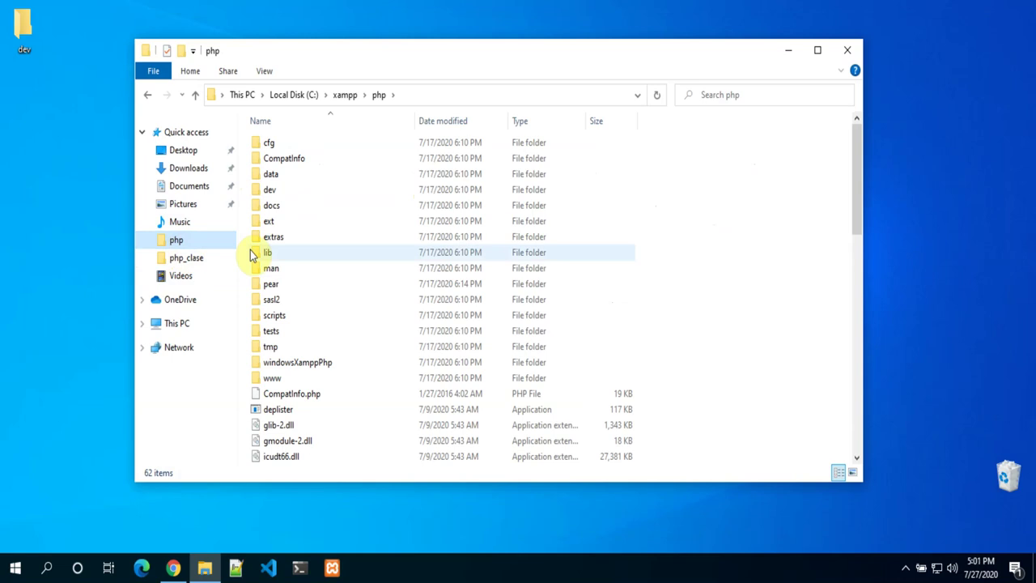
pyautogui.moveTo(720, 57); pyautogui.dragTo(793, 77)
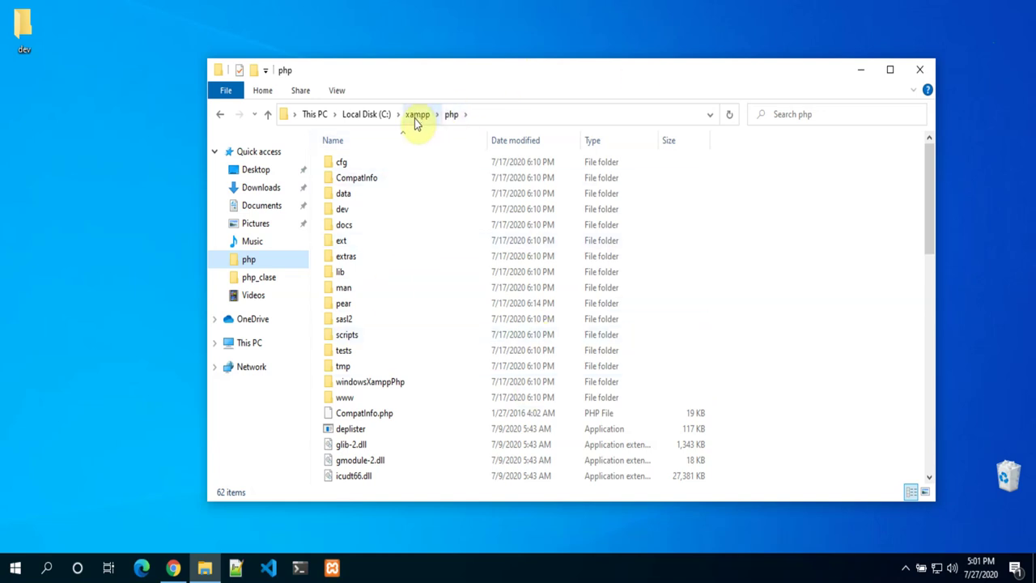
# - Open the XAMPP Control Panel and start the Apache and MySQL modules
pyautogui.click(332, 567)
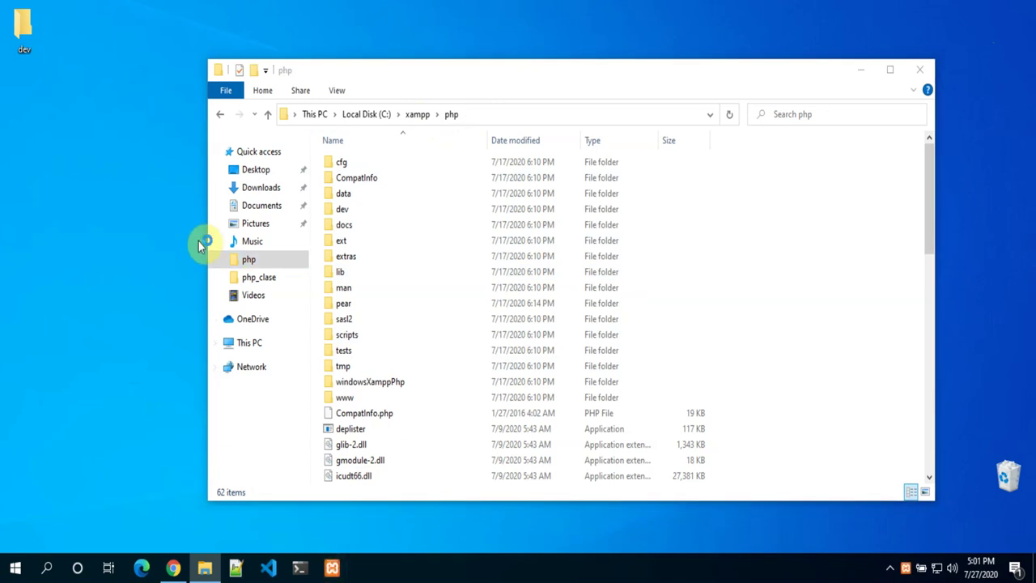
pyautogui.moveTo(310, 9); pyautogui.dragTo(347, 160)
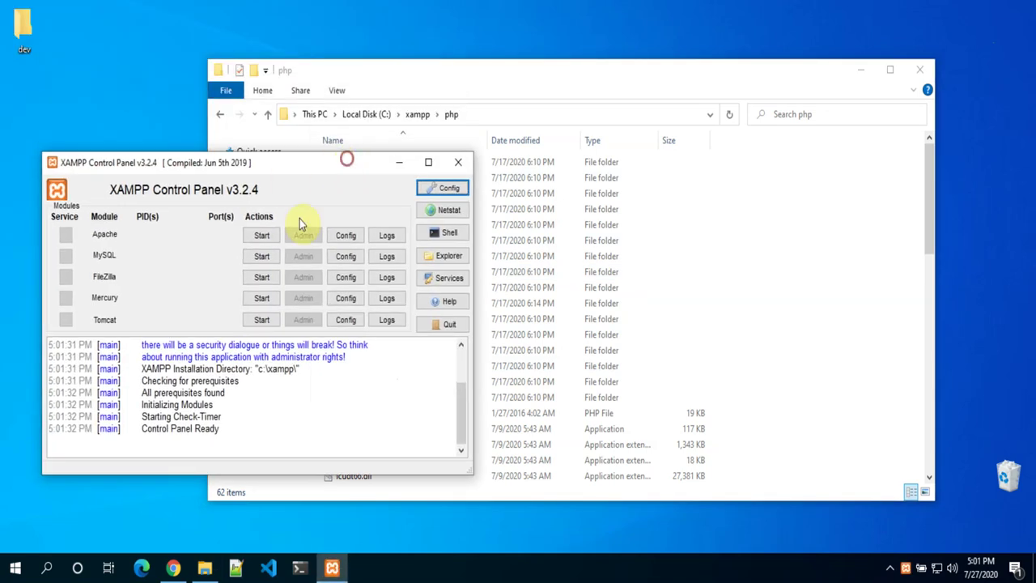
pyautogui.click(267, 235)
pyautogui.click(267, 257)
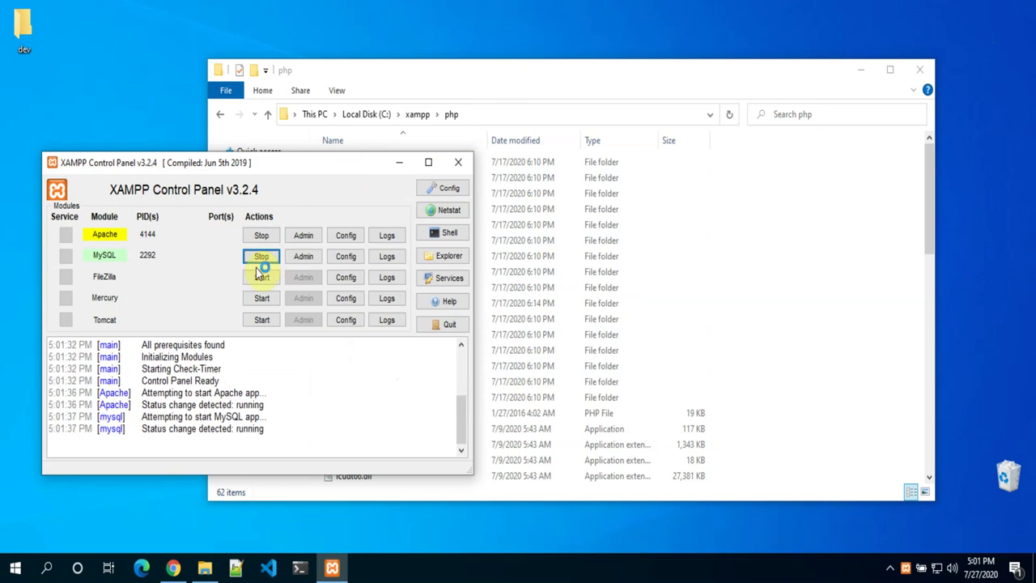
# - Return to File Explorer and open the htdocs folder inside xampp
pyautogui.click(800, 252)
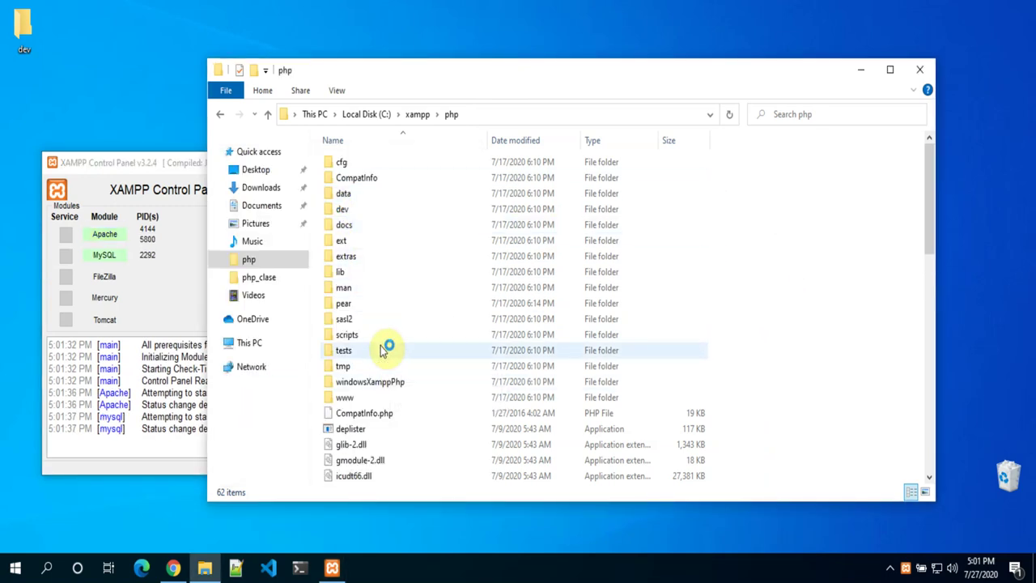
pyautogui.click(420, 116)
pyautogui.doubleClick(362, 241)
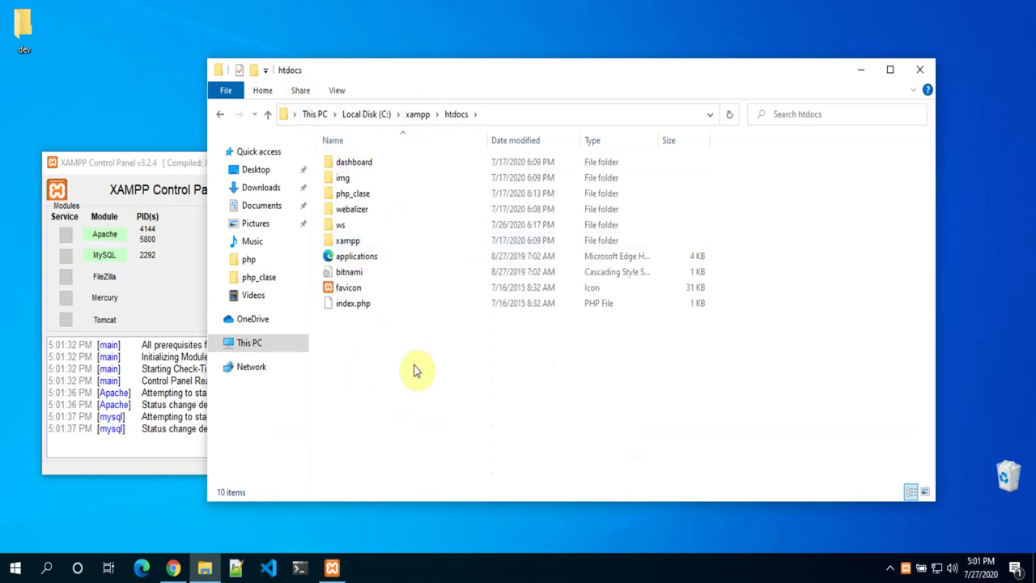
# - Create a new folder named ws_py in htdocs
pyautogui.rightClick(372, 357)
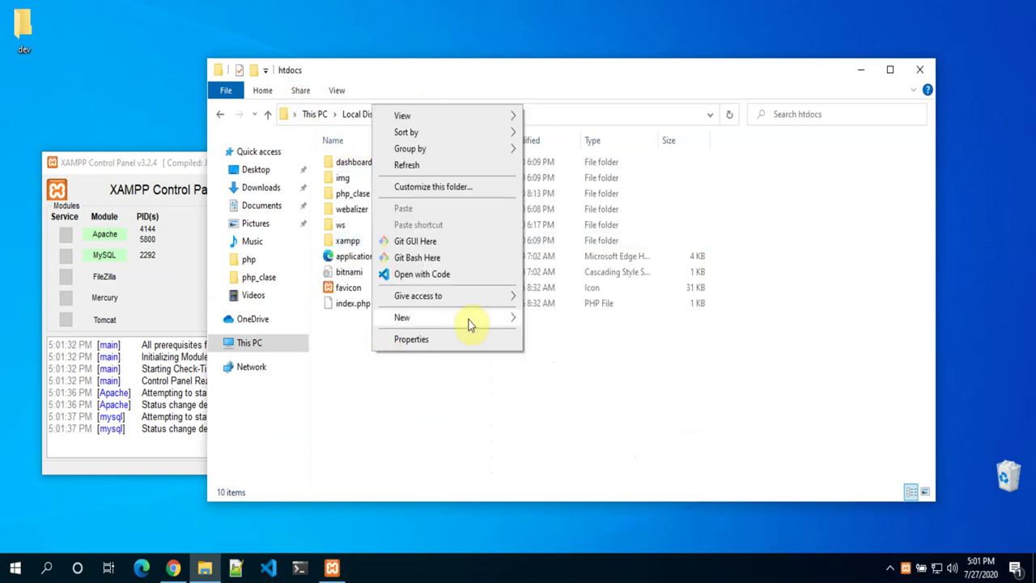
pyautogui.moveTo(472, 322)
pyautogui.click(567, 319)
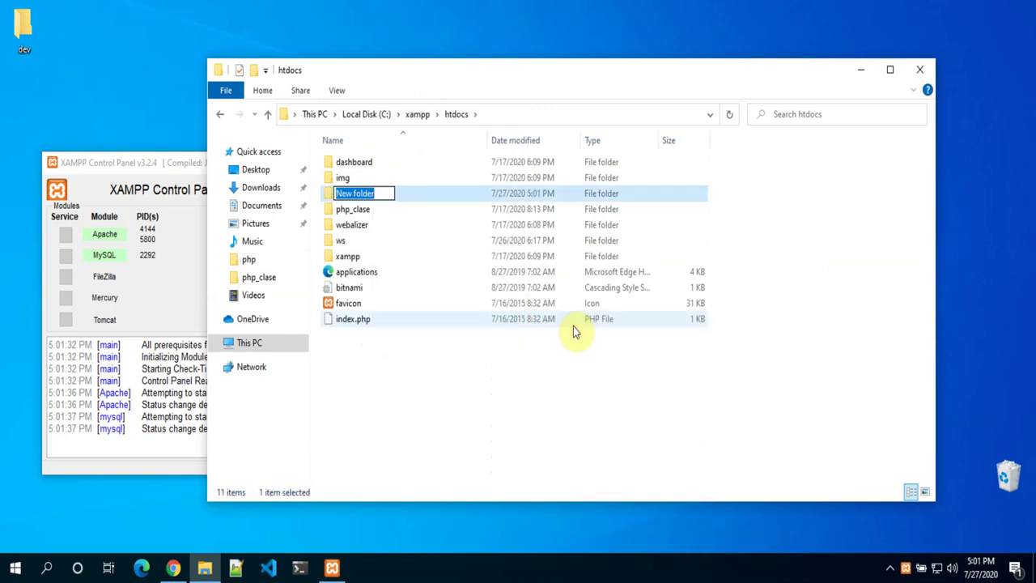
pyautogui.write('we')
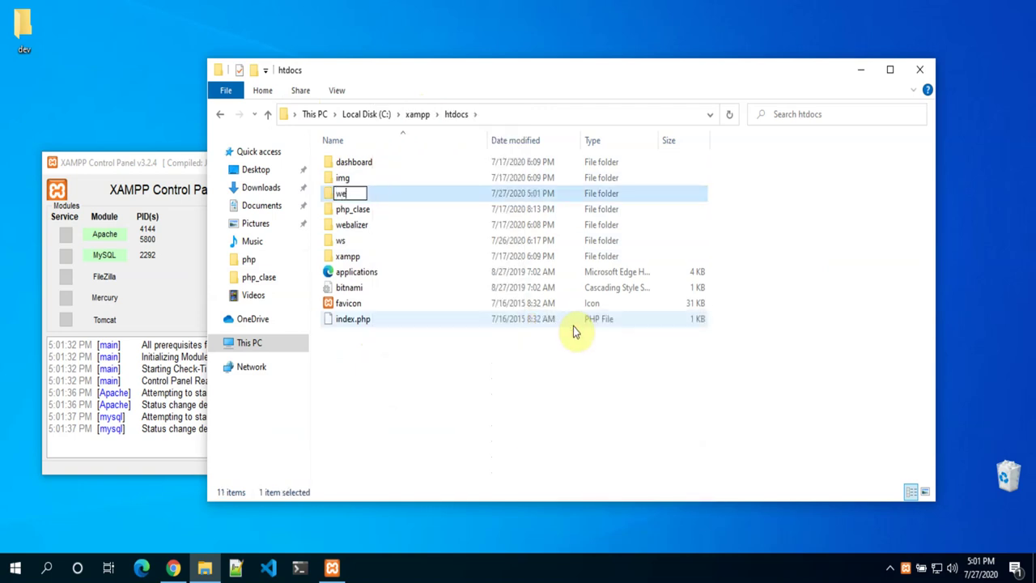
pyautogui.press('BackSpace')
pyautogui.write('s')
pyautogui.write('test')
pyautogui.press('BackSpace')
pyautogui.press('BackSpace')
pyautogui.press('BackSpace')
pyautogui.press('BackSpace')
pyautogui.press('/')
pyautogui.write('_')
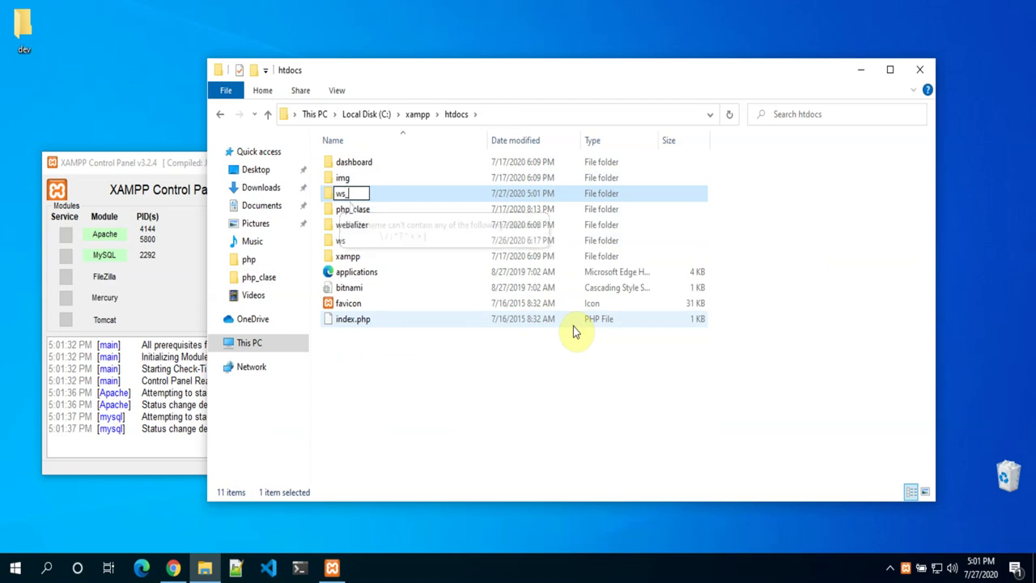
pyautogui.write('py')
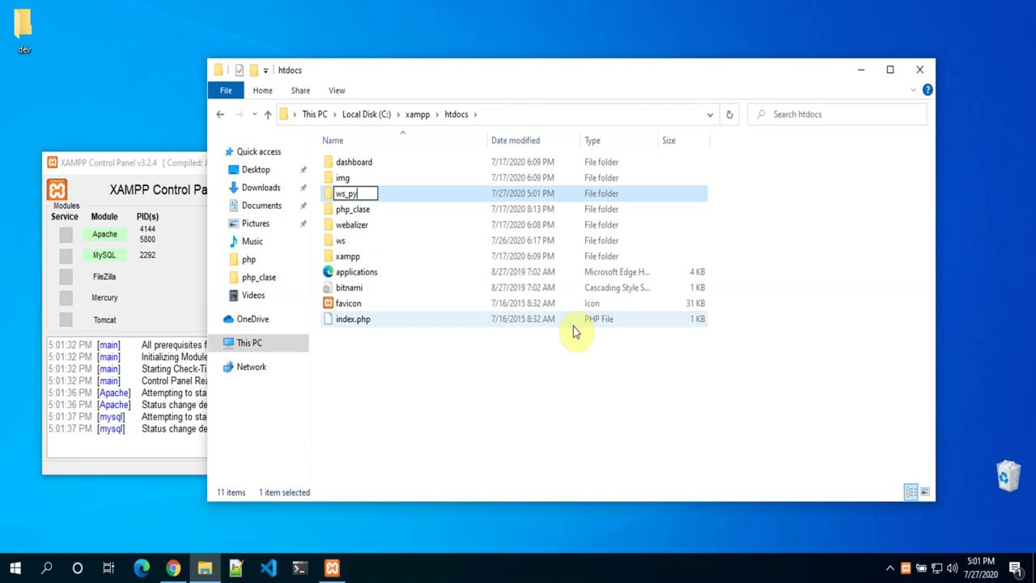
pyautogui.press('Return')
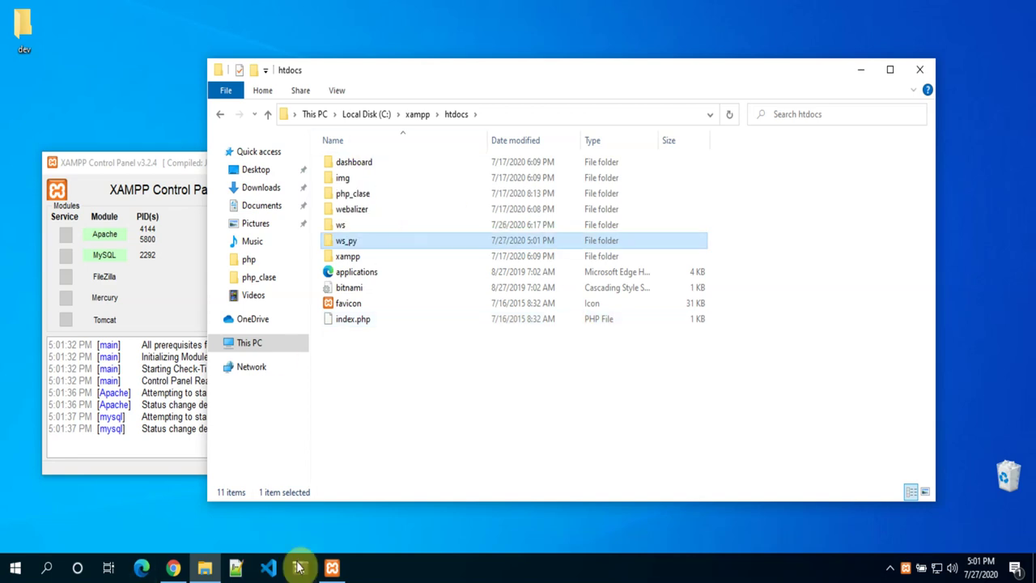
# - Switch to Visual Studio Code, open the ws_py folder from htdocs in it and maximize the editor window
pyautogui.click(271, 570)
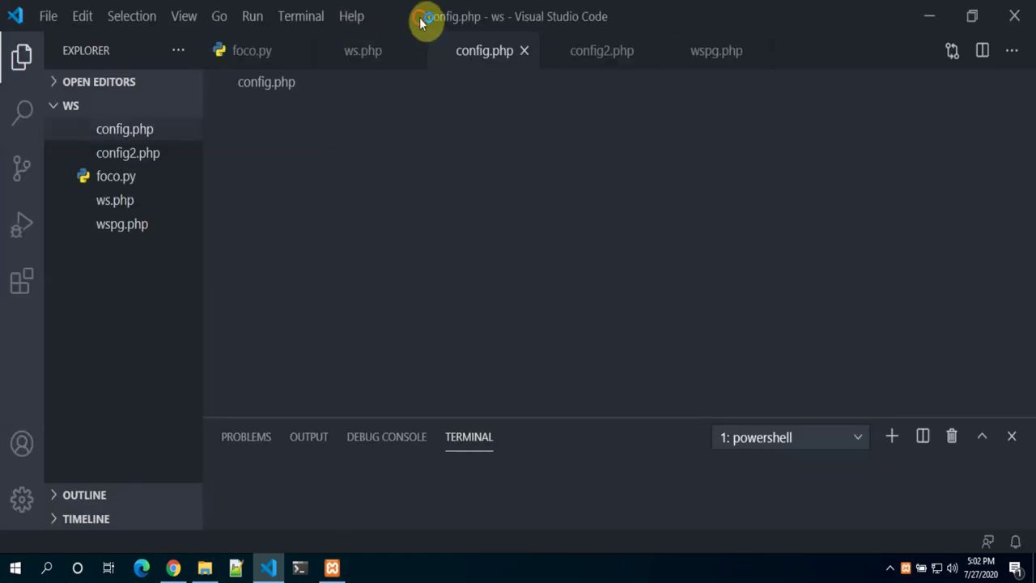
pyautogui.doubleClick(424, 19)
pyautogui.moveTo(243, 70); pyautogui.dragTo(133, 83)
pyautogui.moveTo(242, 247); pyautogui.dragTo(863, 201)
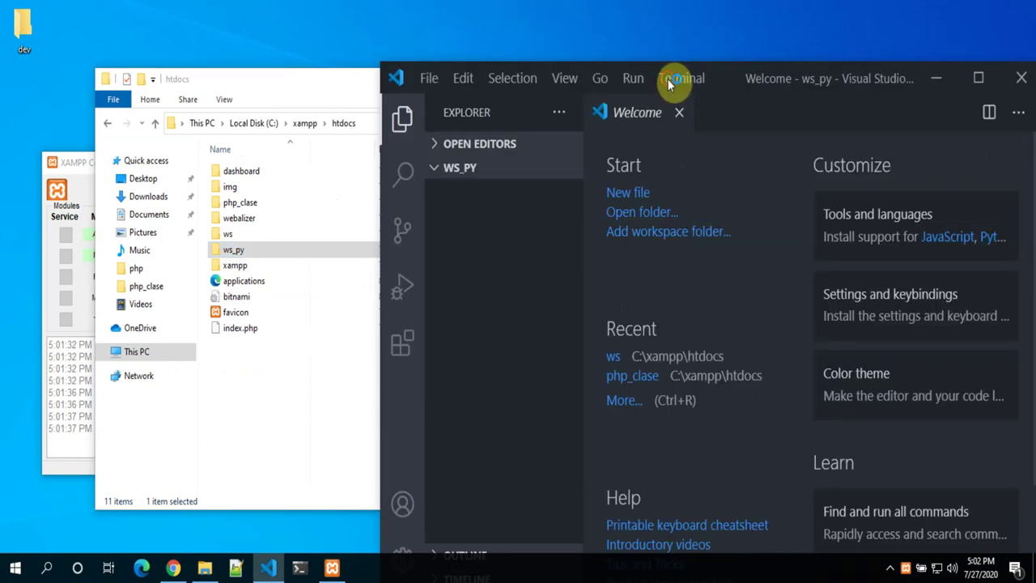
pyautogui.click(496, 77)
pyautogui.doubleClick(689, 64)
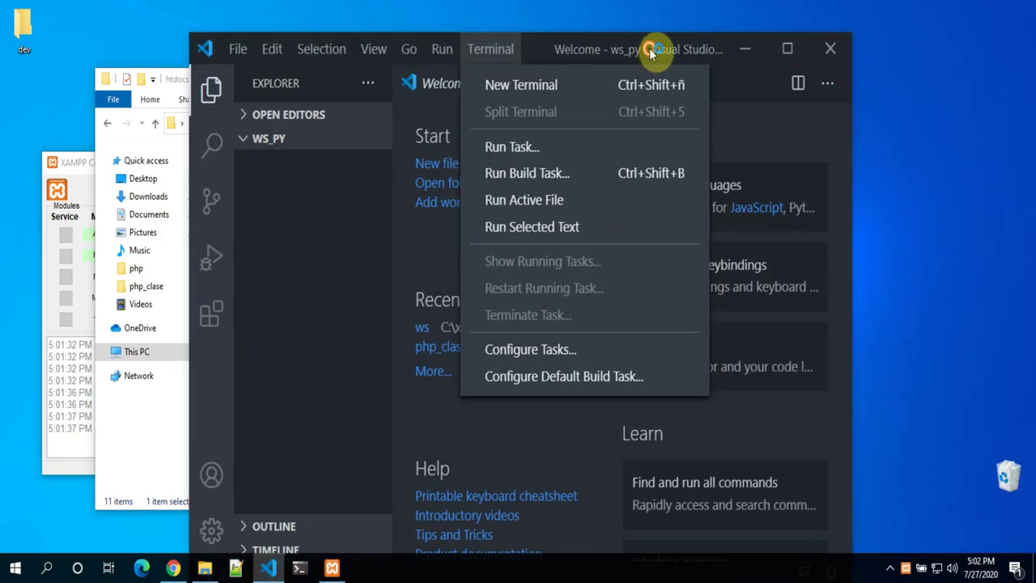
# - Create a new file named config.php in the ws_py project folder
pyautogui.click(138, 146)
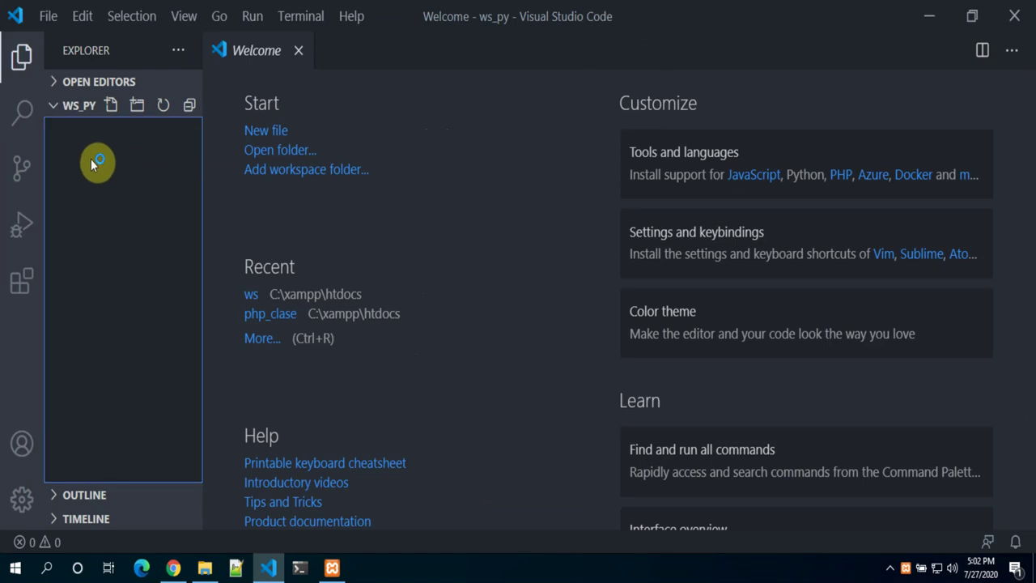
pyautogui.rightClick(94, 164)
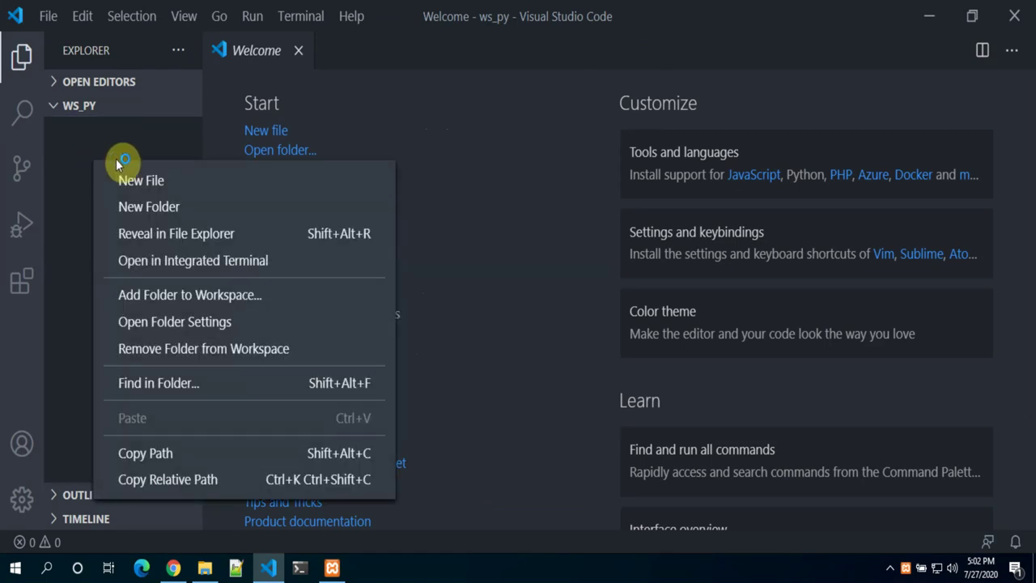
pyautogui.click(149, 180)
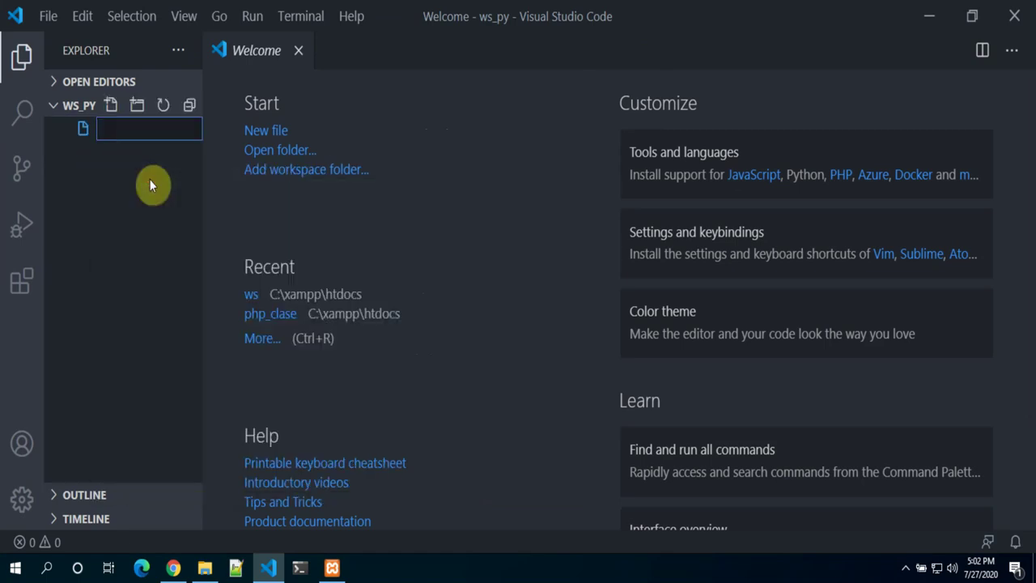
pyautogui.write('c')
pyautogui.write('onfig')
pyautogui.press('BackSpace')
pyautogui.press('BackSpace')
pyautogui.write('ig.php')
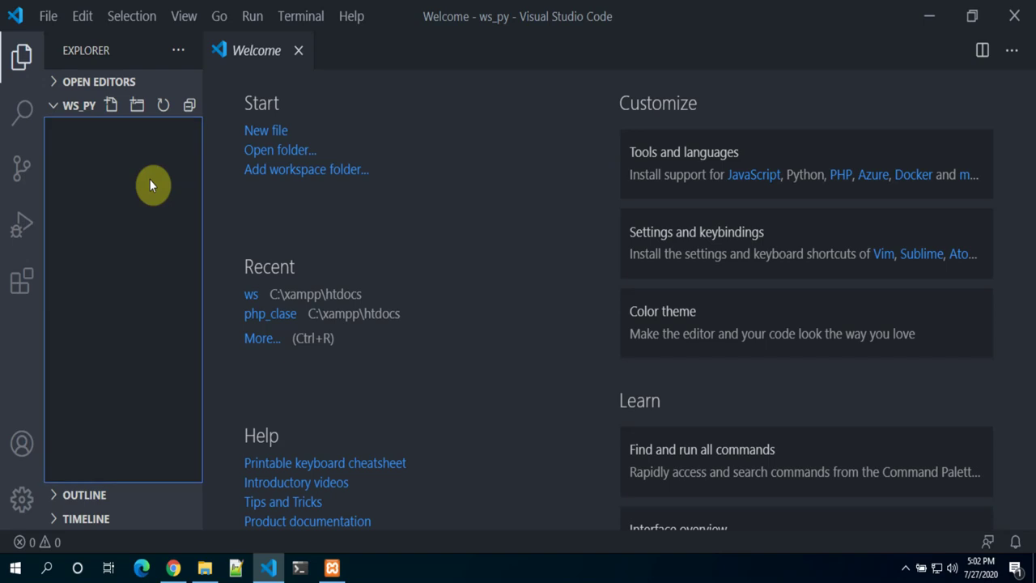
pyautogui.press('Return')
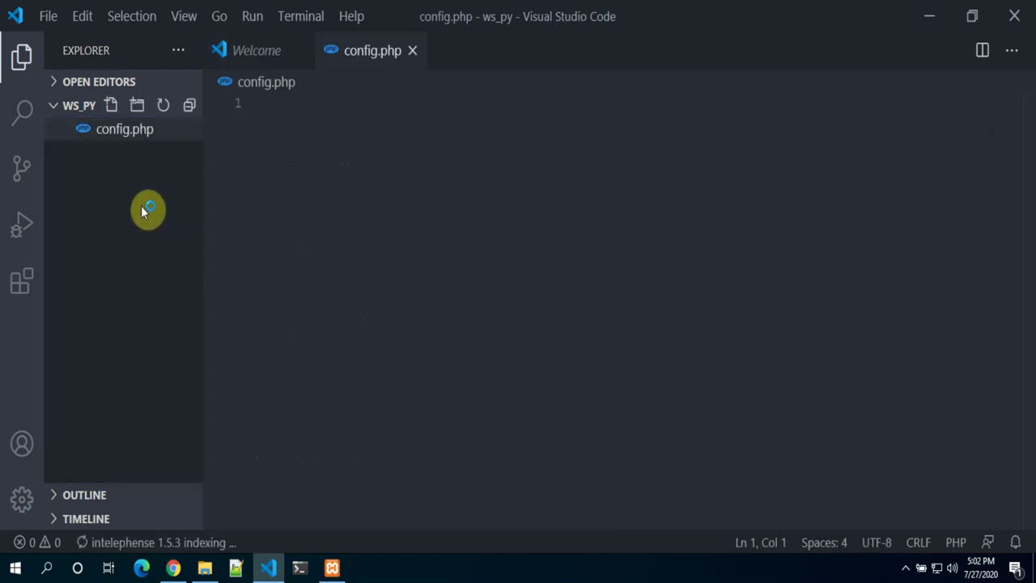
# - Add a second file named wspy.php to the ws_py project folder
pyautogui.rightClick(106, 187)
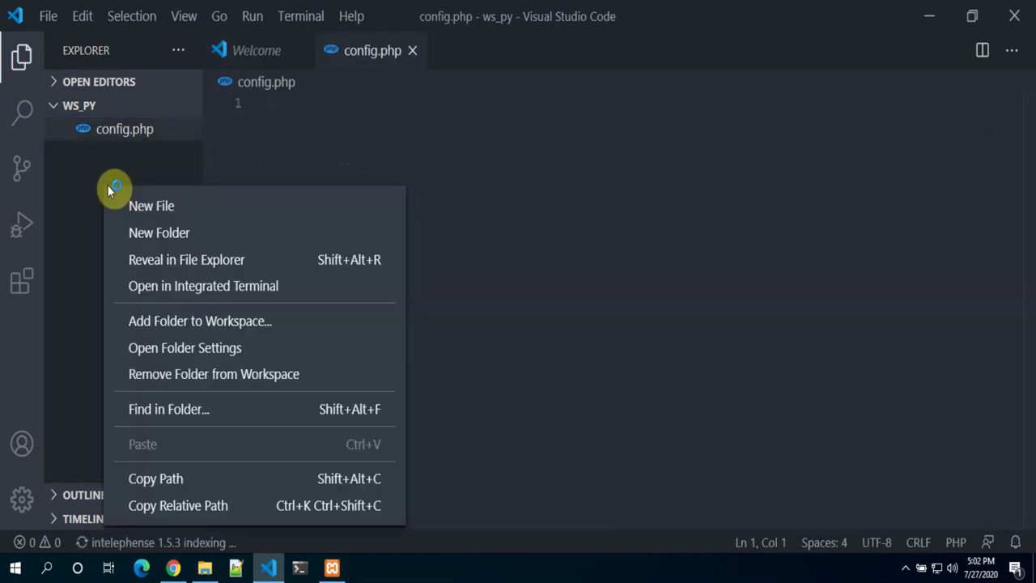
pyautogui.click(162, 209)
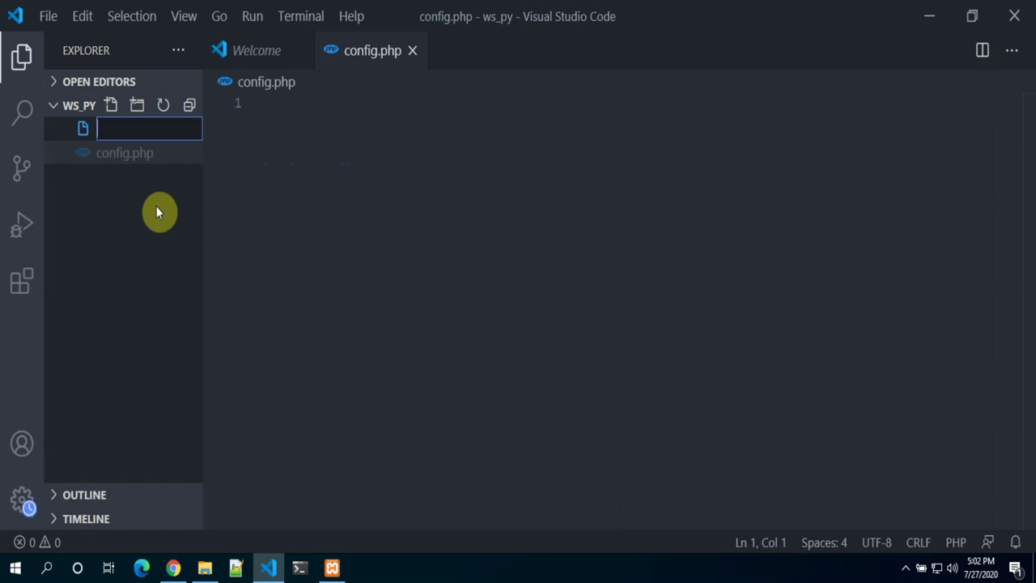
pyautogui.write('we_')
pyautogui.press('BackSpace')
pyautogui.press('BackSpace')
pyautogui.write('spy.php')
pyautogui.press('Return')
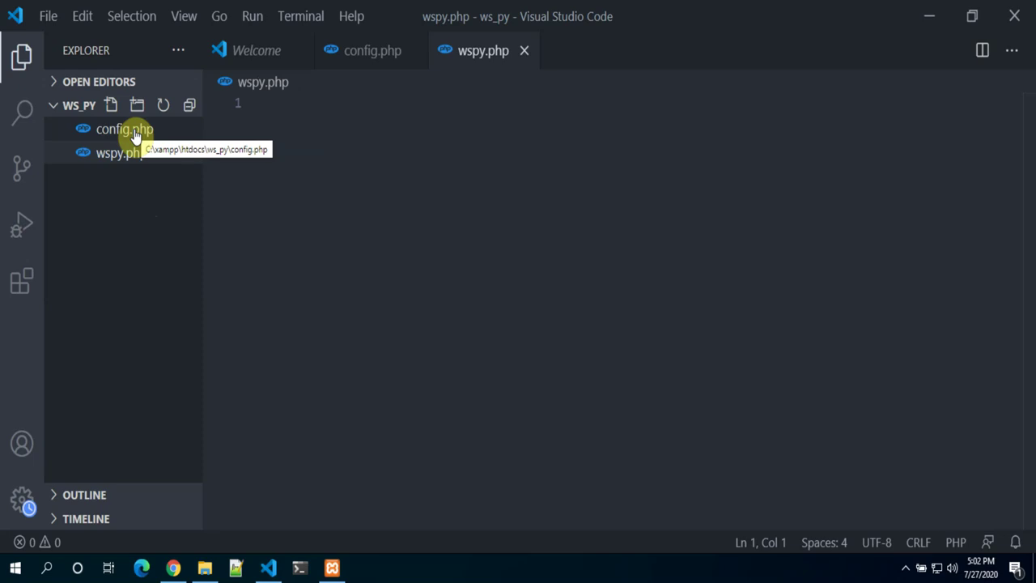
pyautogui.click(105, 201)
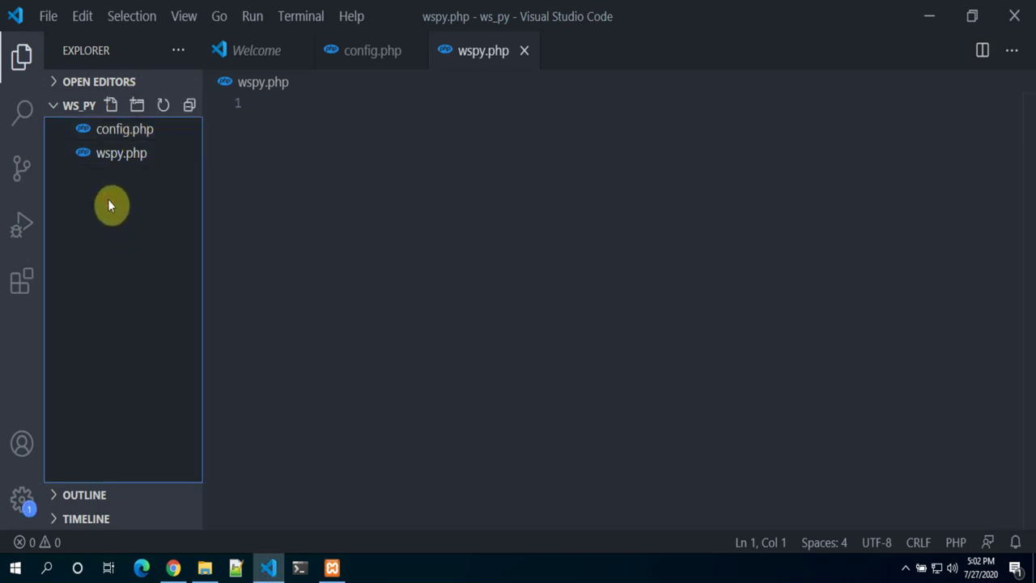